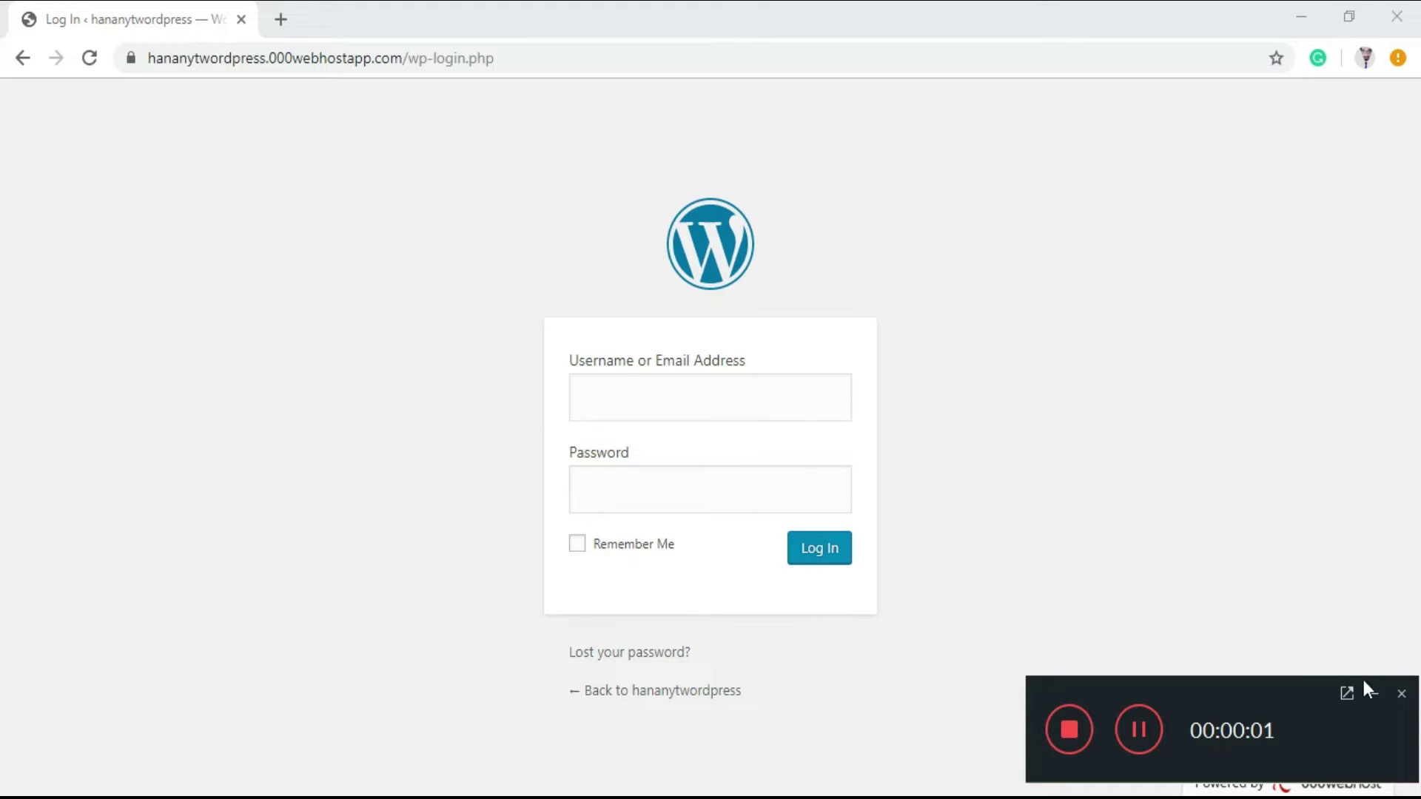
Sign in to the WordPress admin with the username and password so the Dashboard loads.
{"action": "left_click", "coordinate": [1375, 694]}
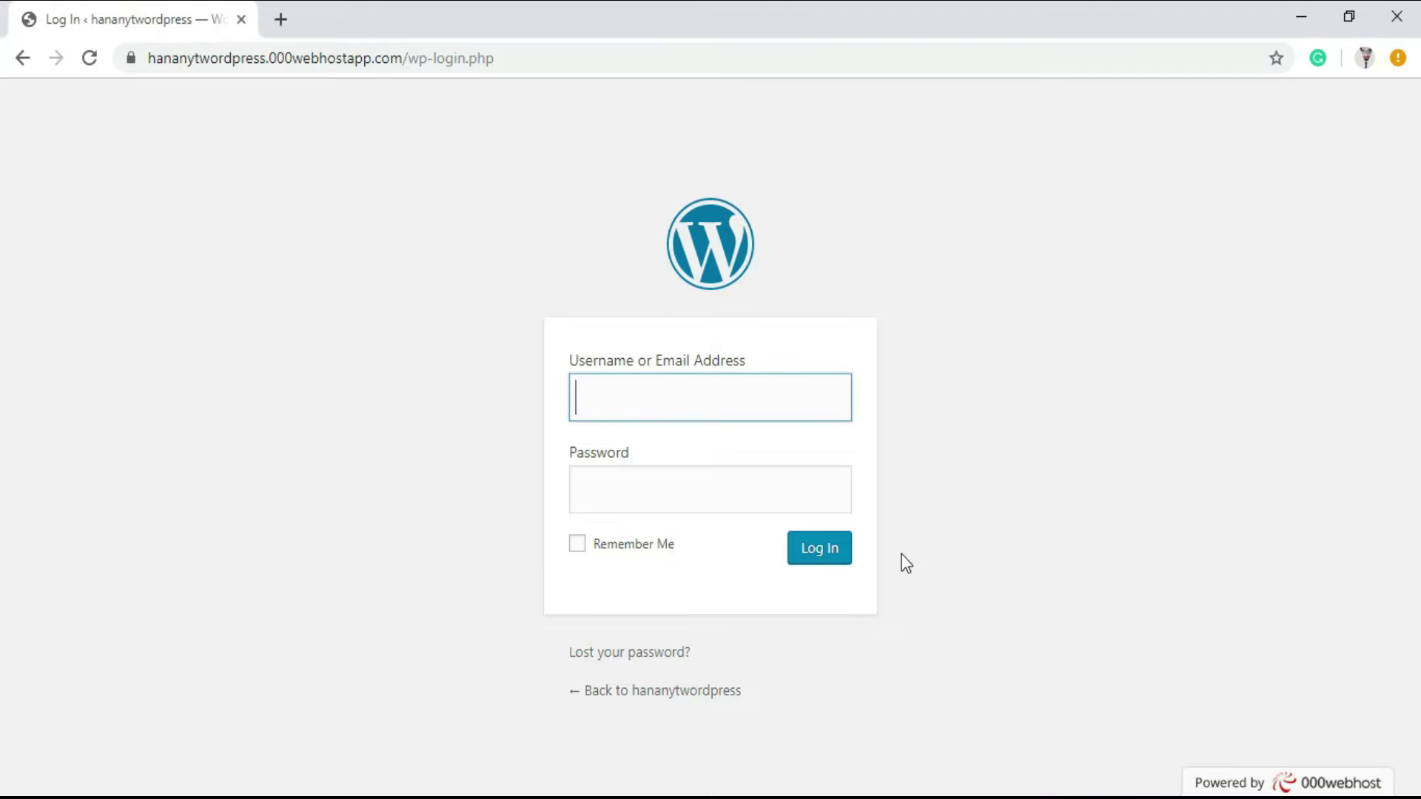
{"action": "type", "text": "admin"}
{"action": "left_click", "coordinate": [751, 488]}
{"action": "left_click", "coordinate": [755, 490]}
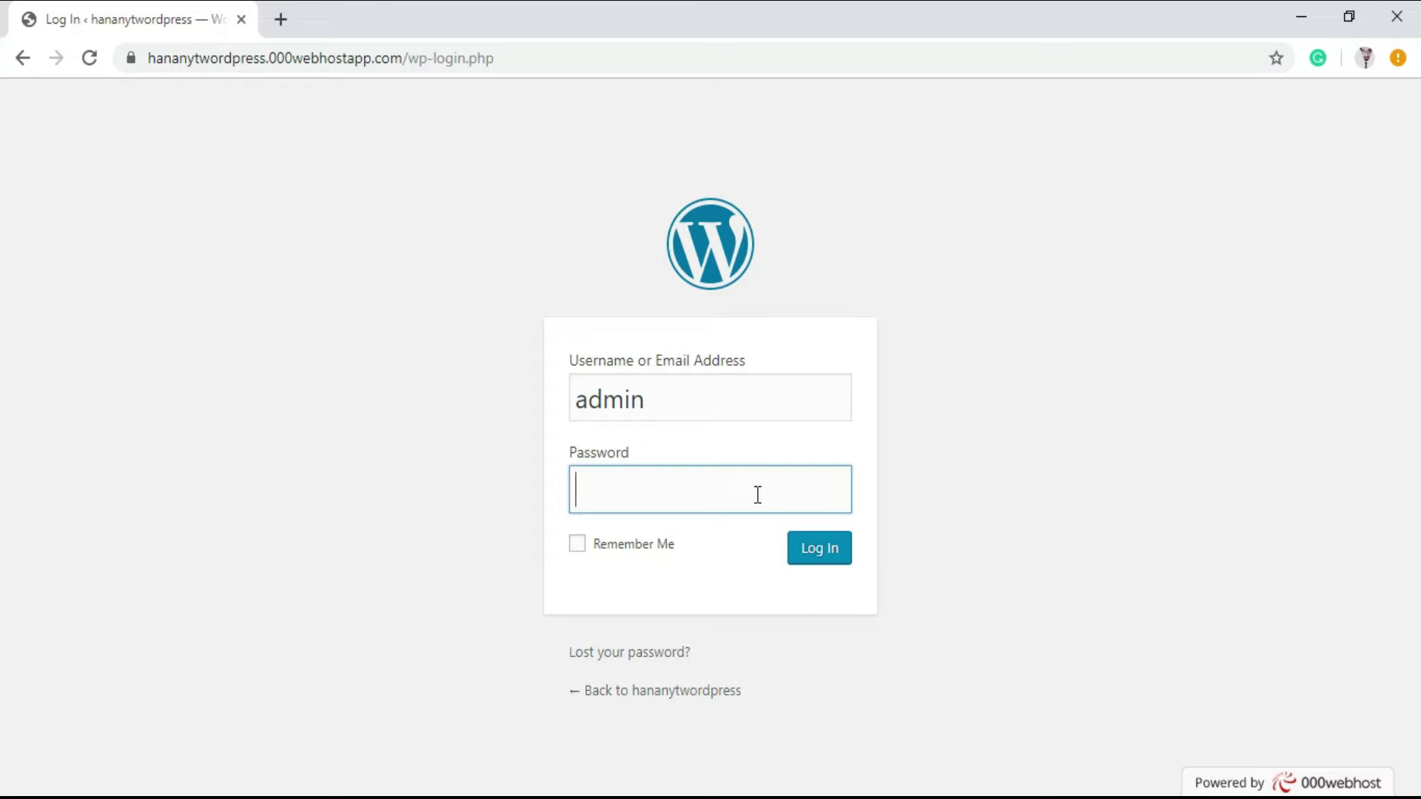
{"action": "type", "text": "••"}
{"action": "key", "text": "Return"}
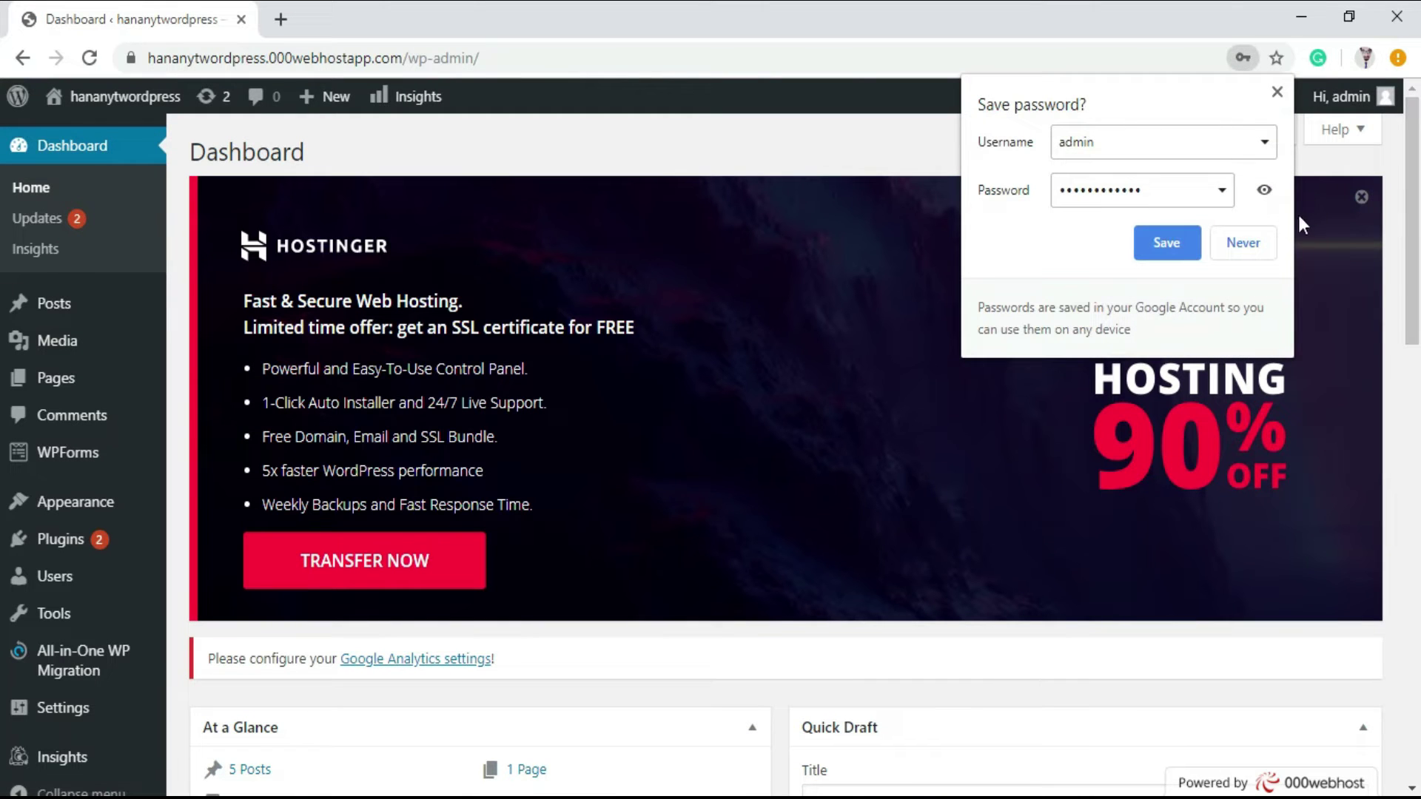
Save the password in Chrome, dismiss the Hostinger banner, and go to Posts > All Posts.
{"action": "left_click", "coordinate": [1168, 245]}
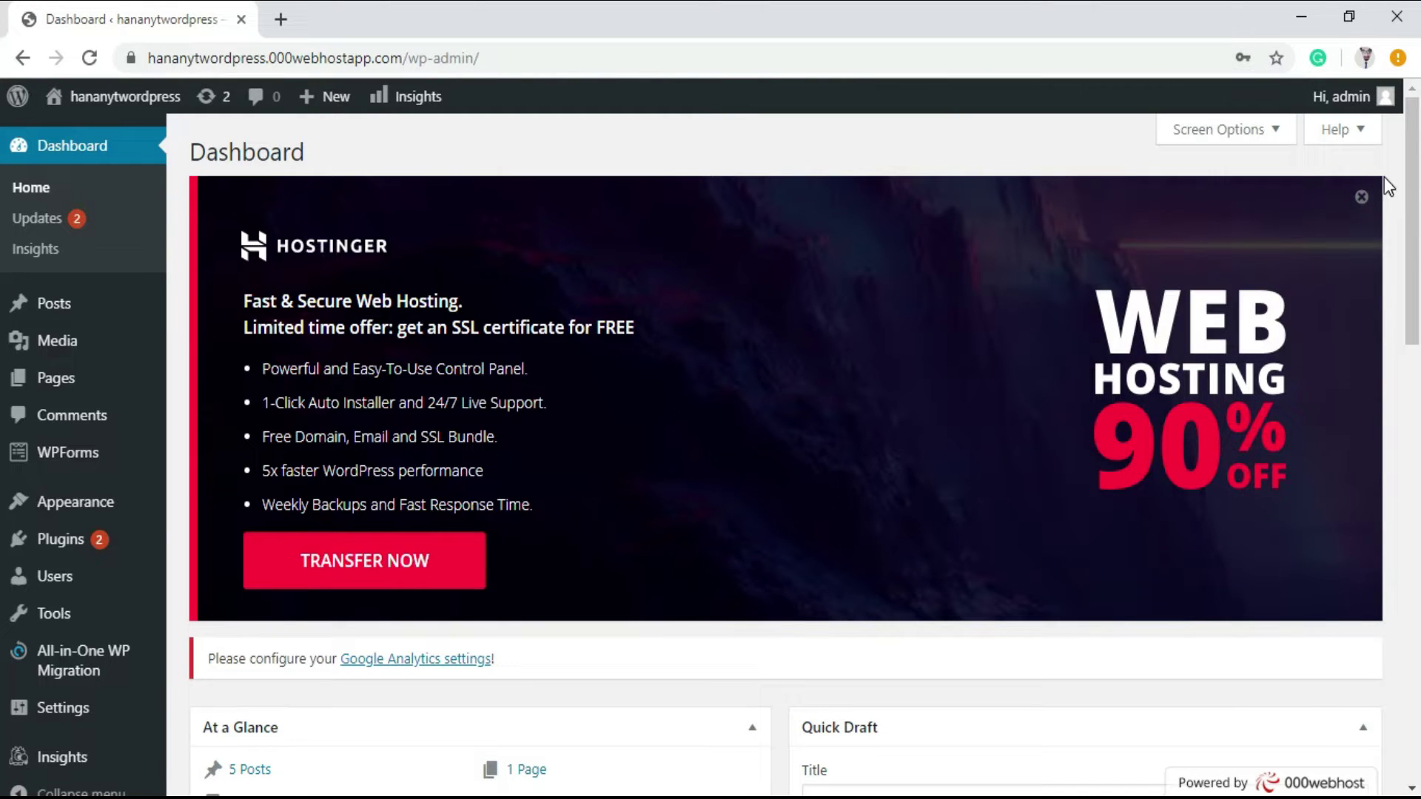
{"action": "left_click", "coordinate": [1361, 197]}
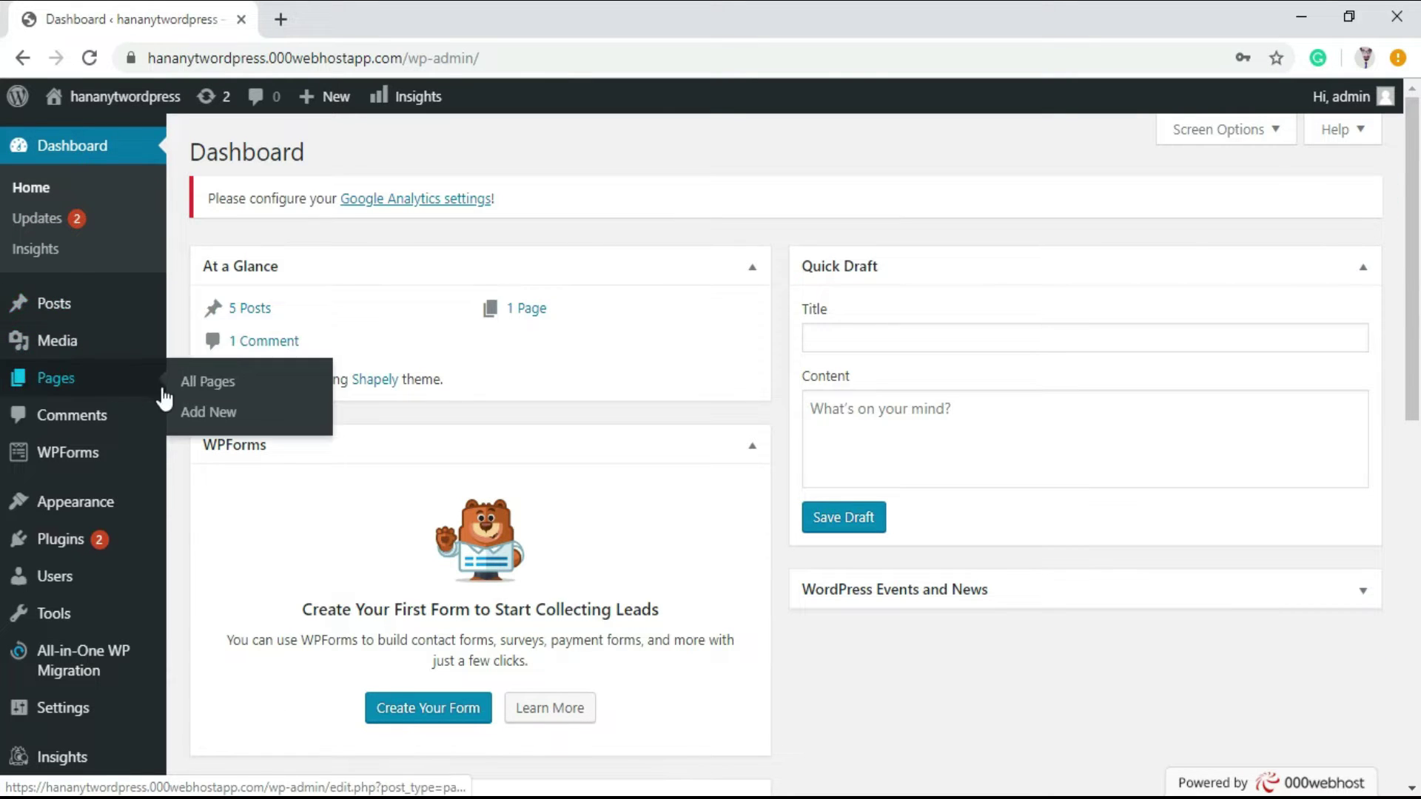
{"action": "mouse_move", "coordinate": [58, 341]}
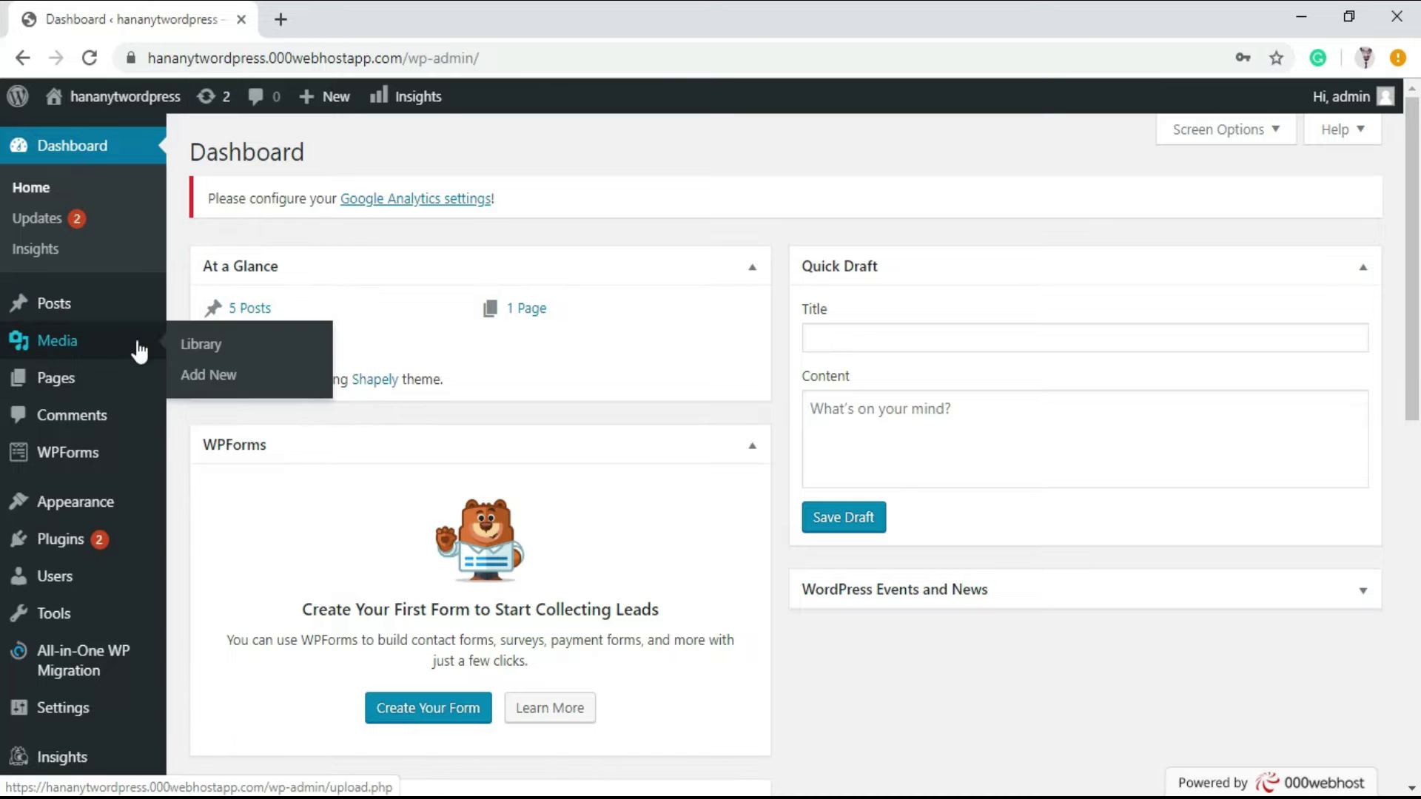
{"action": "left_click", "coordinate": [69, 305]}
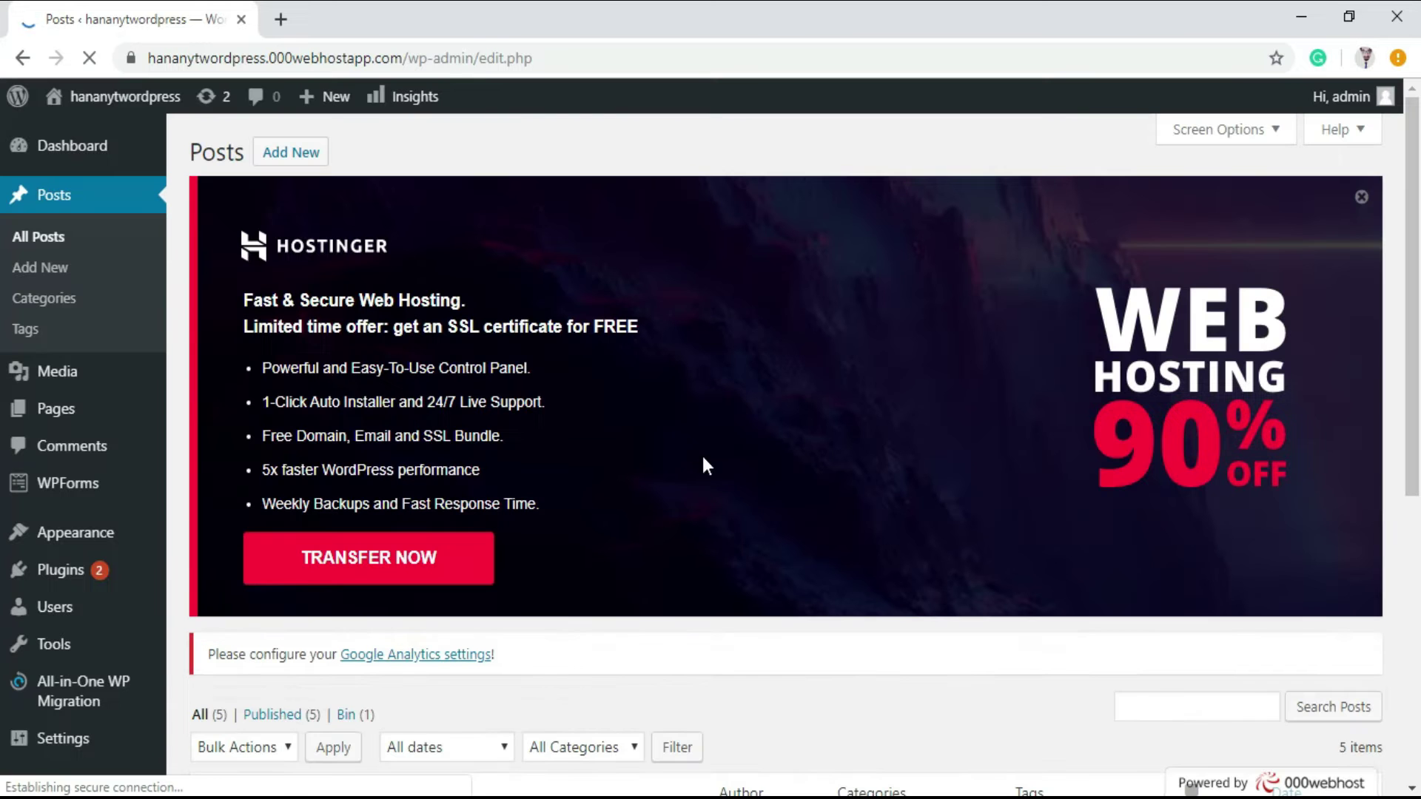
{"action": "scroll", "coordinate": [996, 409], "scroll_direction": "down", "scroll_amount": 5}
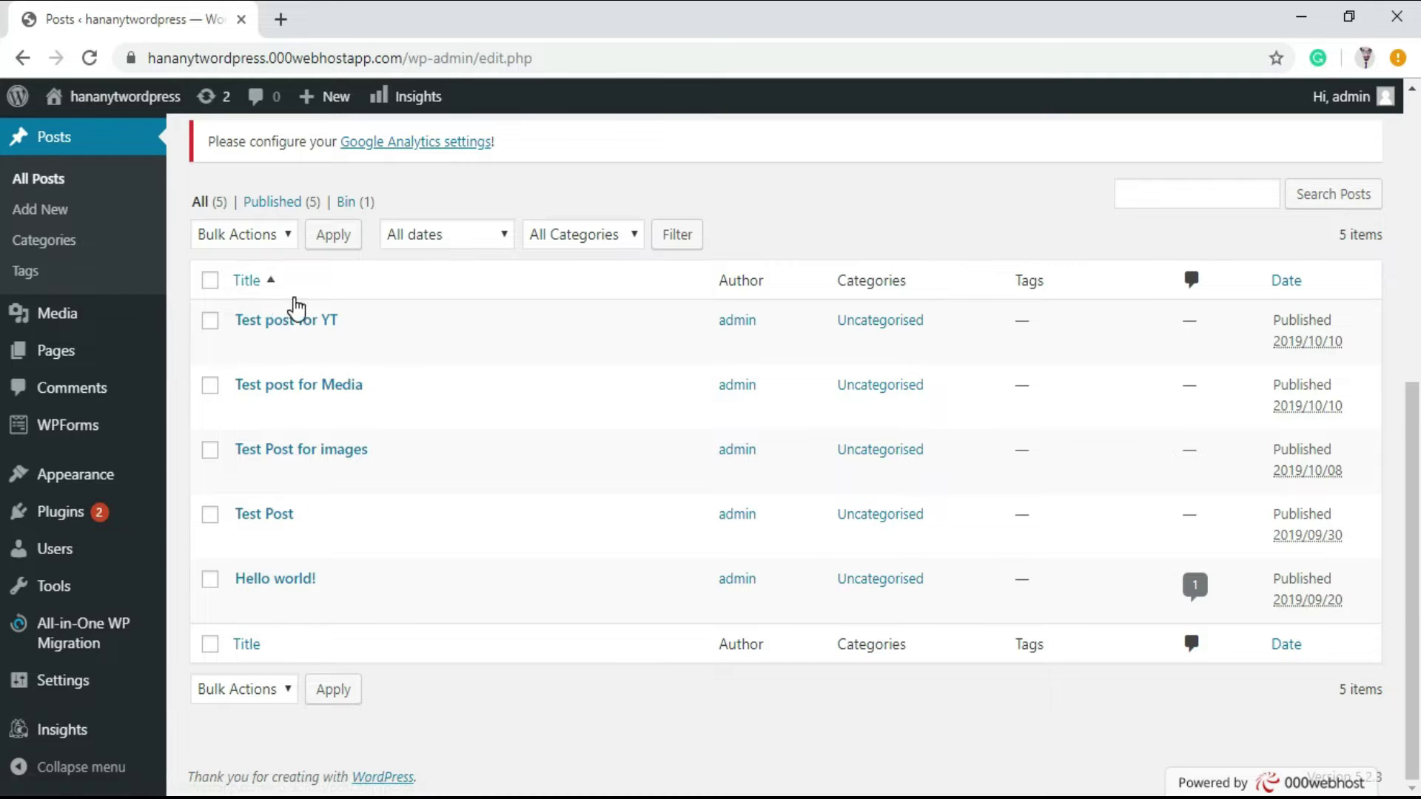
Open 'Test post for YT' in a new tab, view its permalink, and play the YouTube embed.
{"action": "middle_click", "coordinate": [285, 321]}
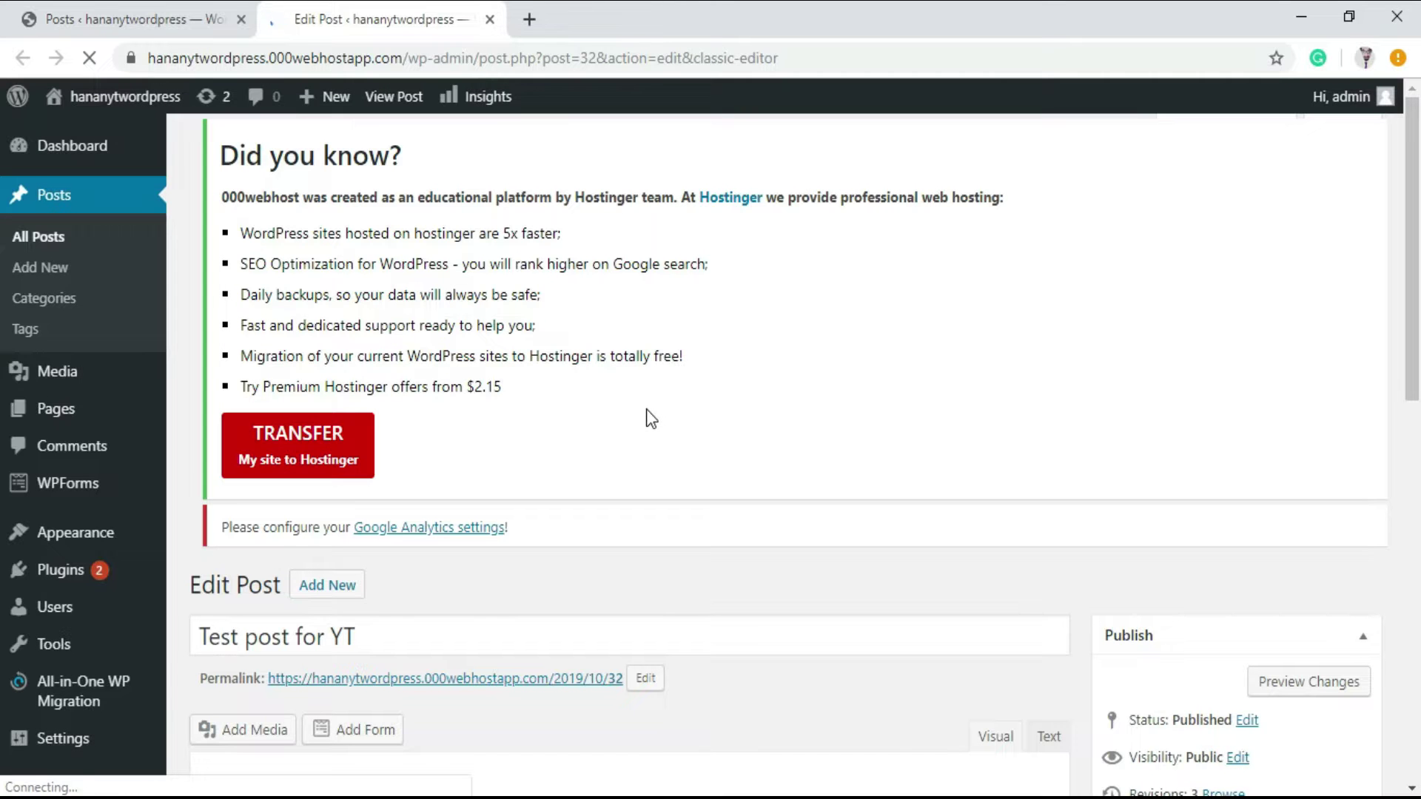
{"action": "scroll", "coordinate": [650, 418], "scroll_direction": "down", "scroll_amount": 2}
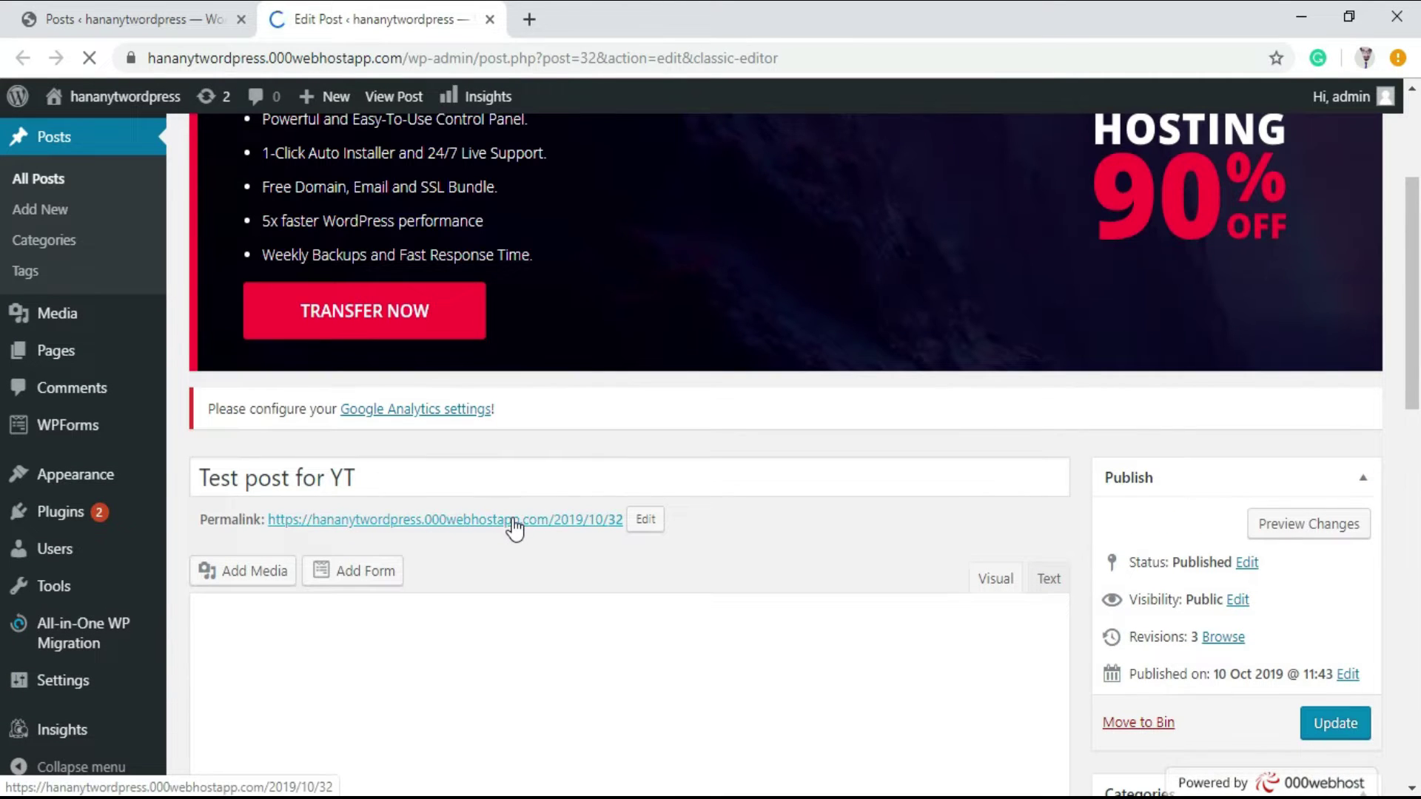
{"action": "left_click", "coordinate": [514, 525]}
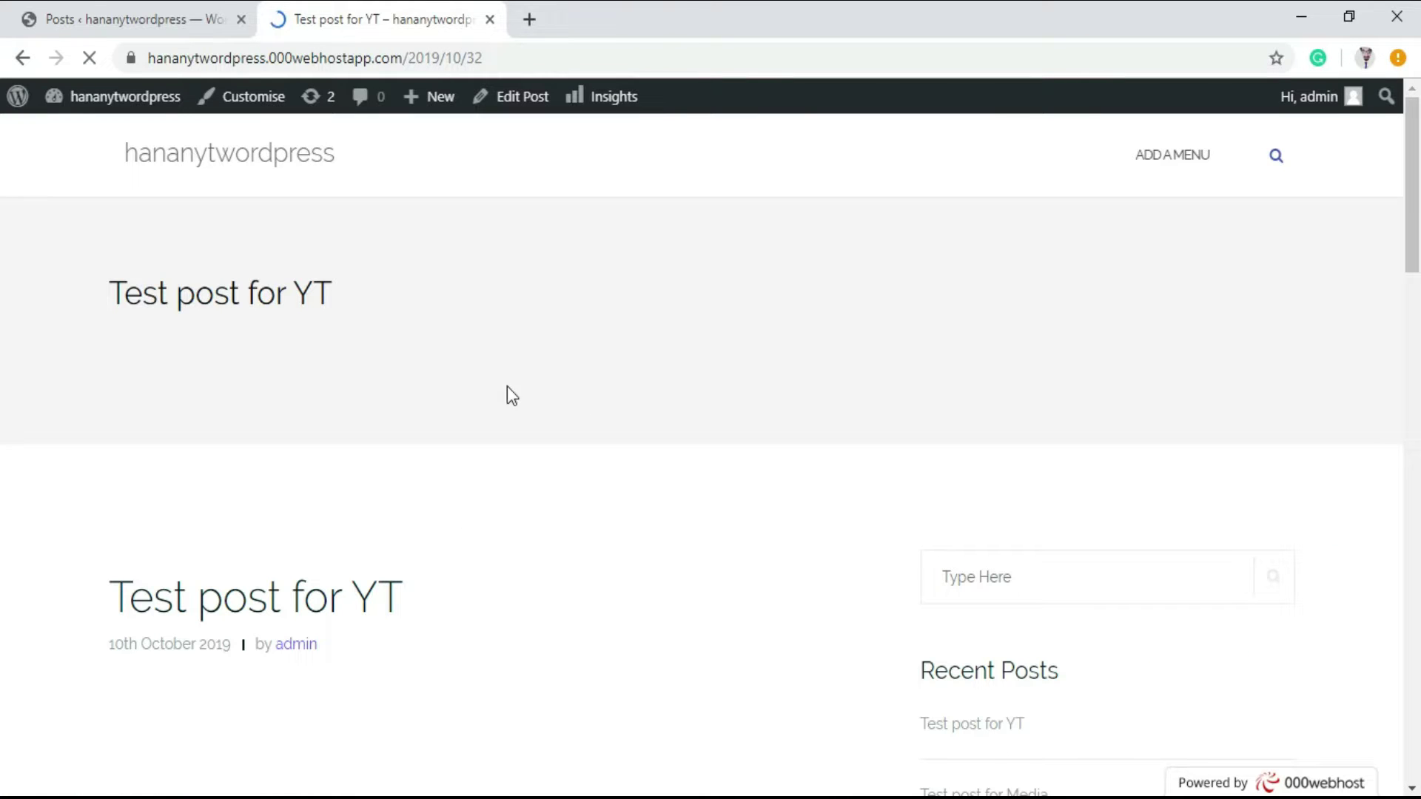
{"action": "scroll", "coordinate": [717, 426], "scroll_direction": "down", "scroll_amount": 1}
{"action": "scroll", "coordinate": [717, 426], "scroll_direction": "down", "scroll_amount": 3}
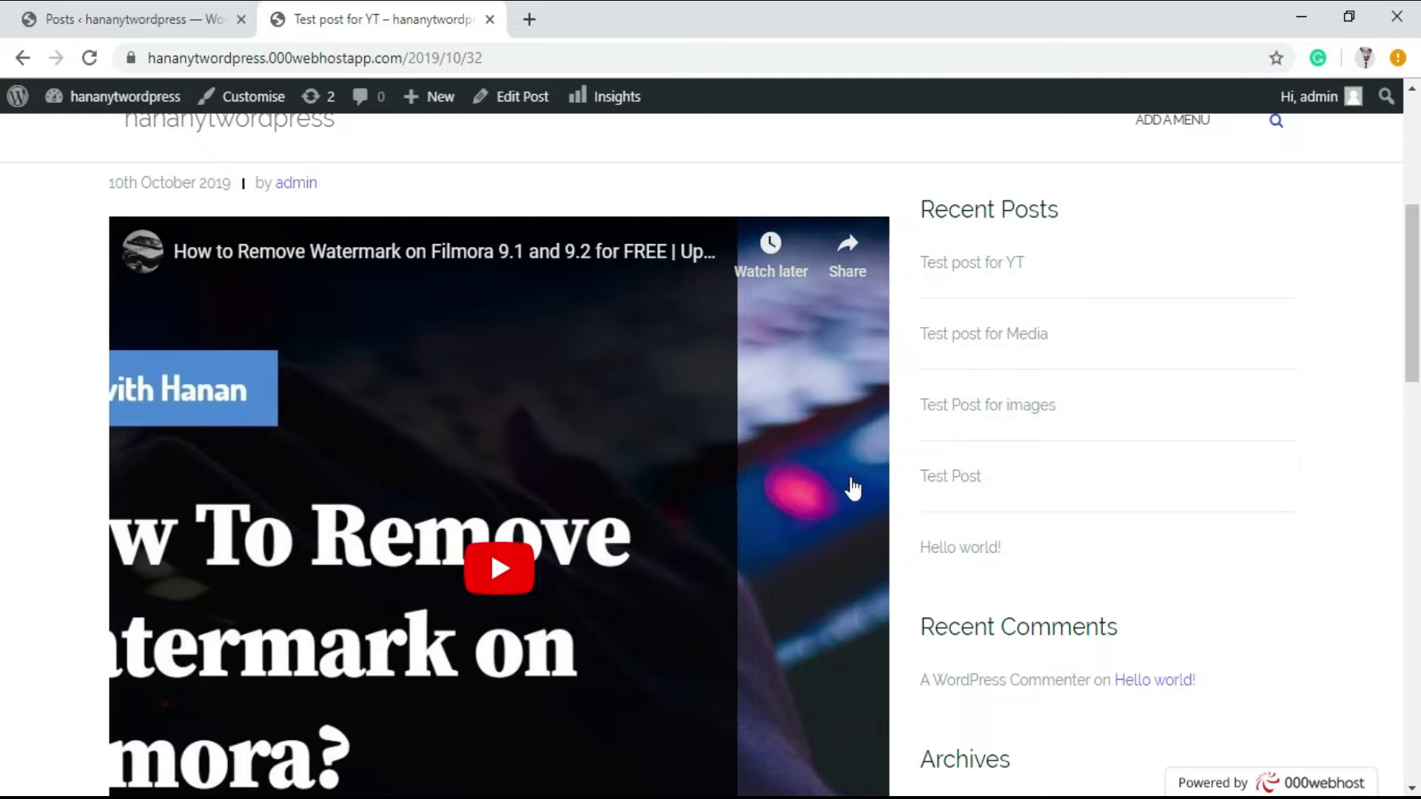
{"action": "scroll", "coordinate": [681, 385], "scroll_direction": "down", "scroll_amount": 1}
{"action": "left_click", "coordinate": [664, 502]}
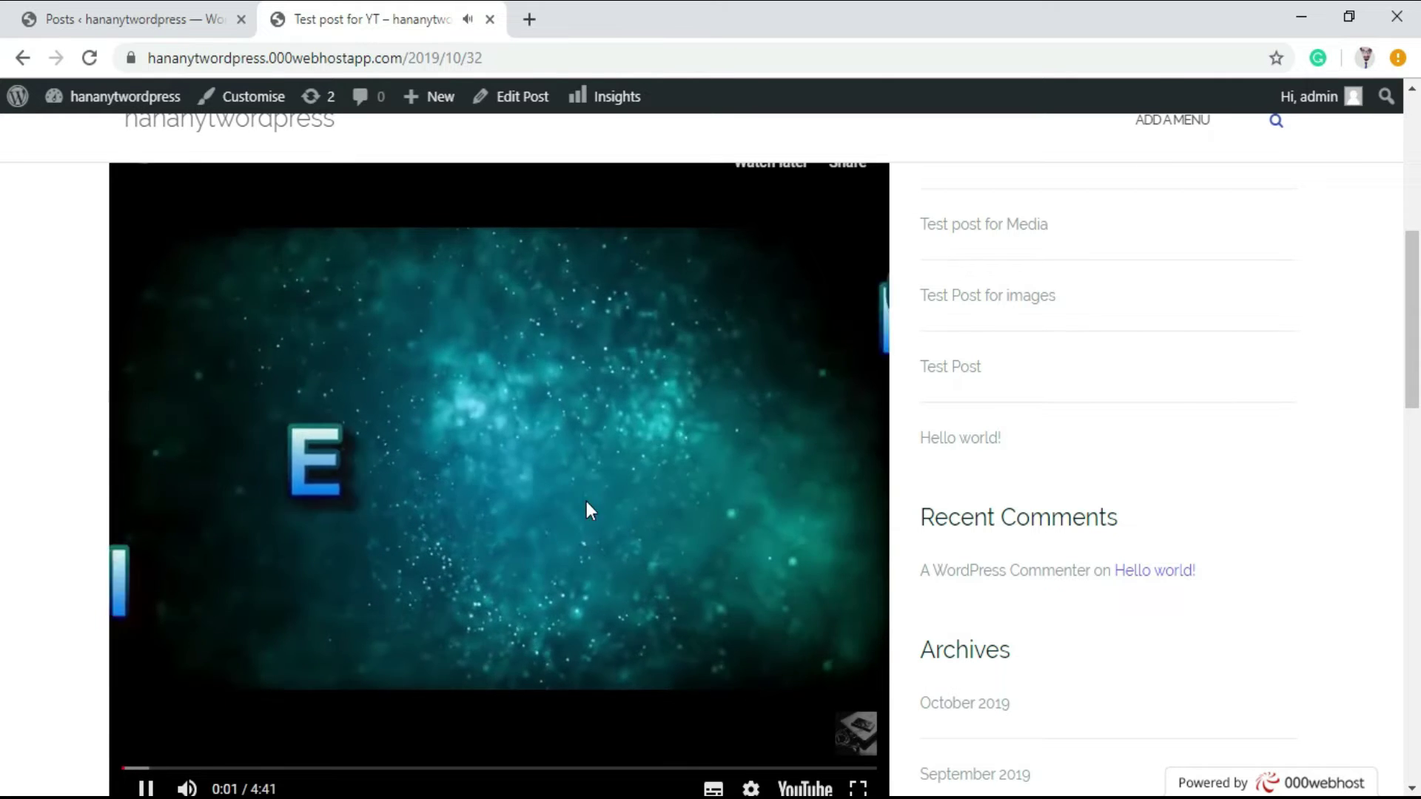
Scrub the video ahead to 0:45, pause it, and switch back to the Posts tab.
{"action": "left_click", "coordinate": [142, 767]}
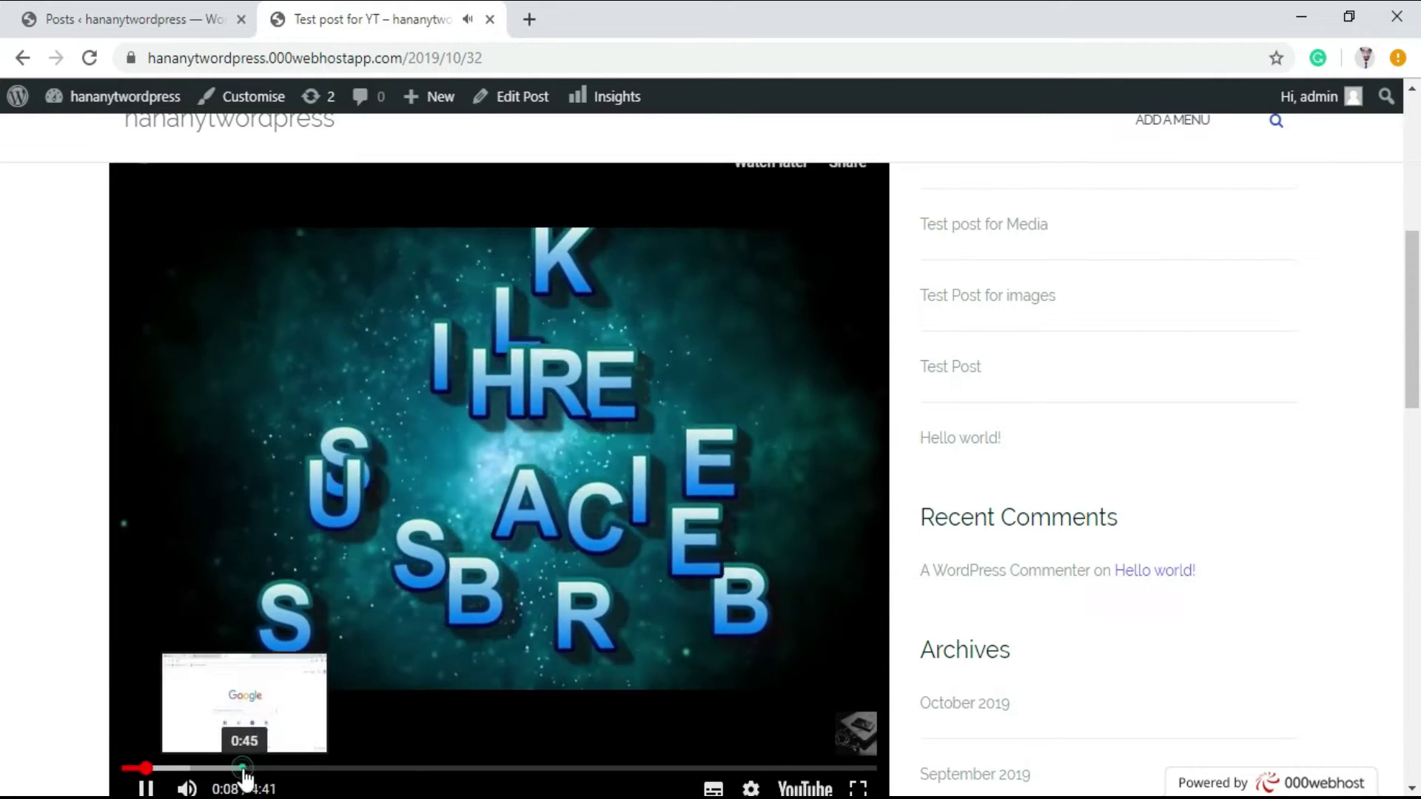
{"action": "left_click", "coordinate": [242, 767]}
{"action": "left_click", "coordinate": [579, 566]}
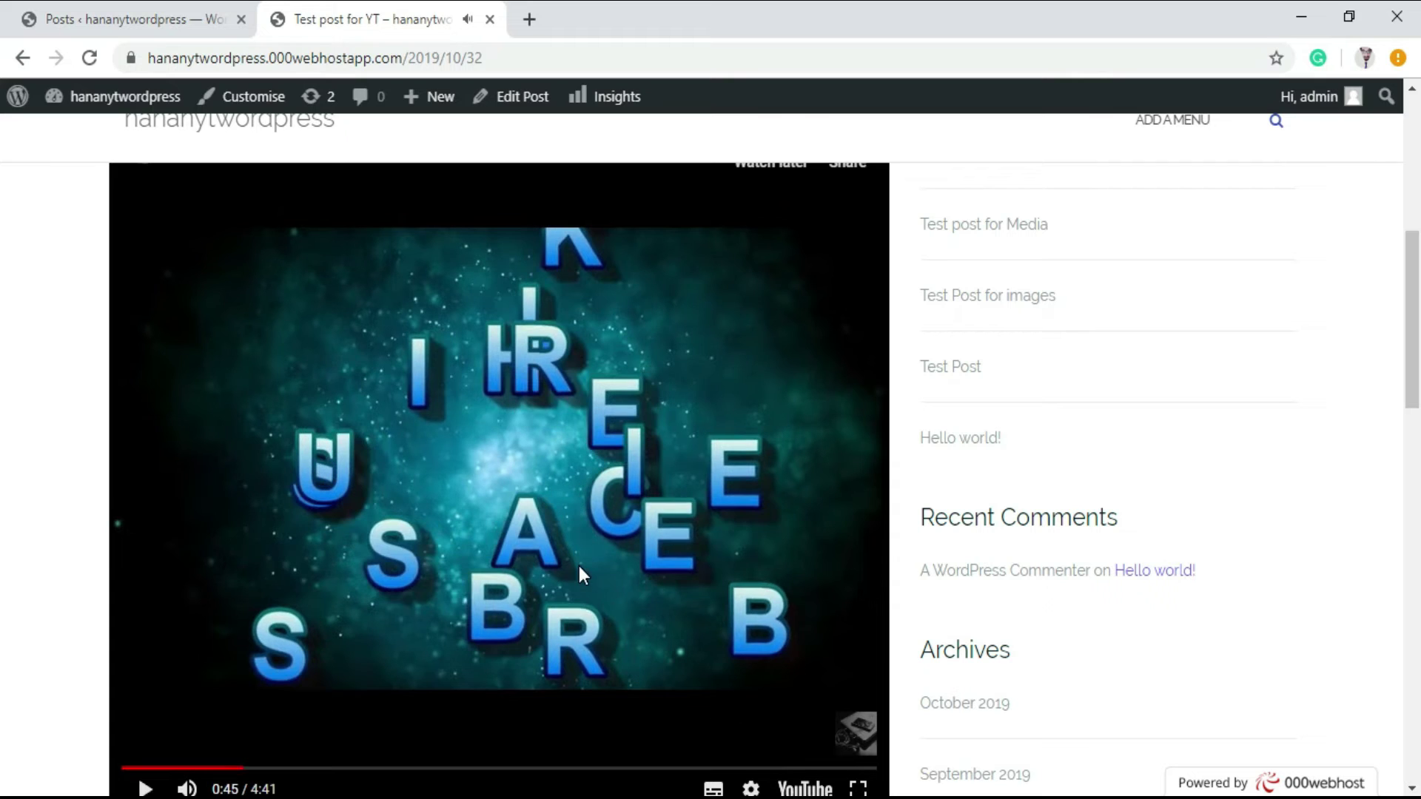
{"action": "left_click", "coordinate": [578, 565]}
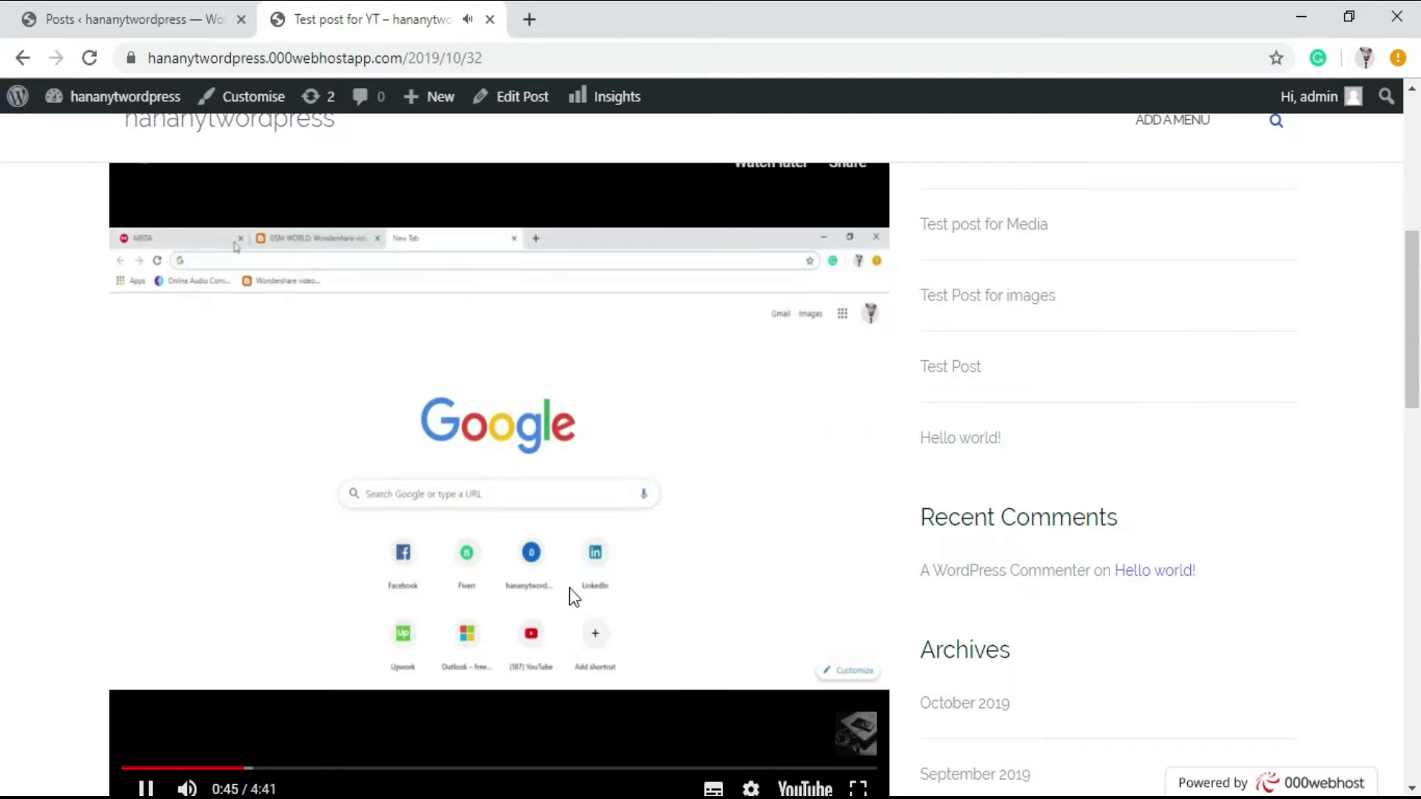
{"action": "left_click", "coordinate": [576, 534]}
{"action": "left_click", "coordinate": [105, 27]}
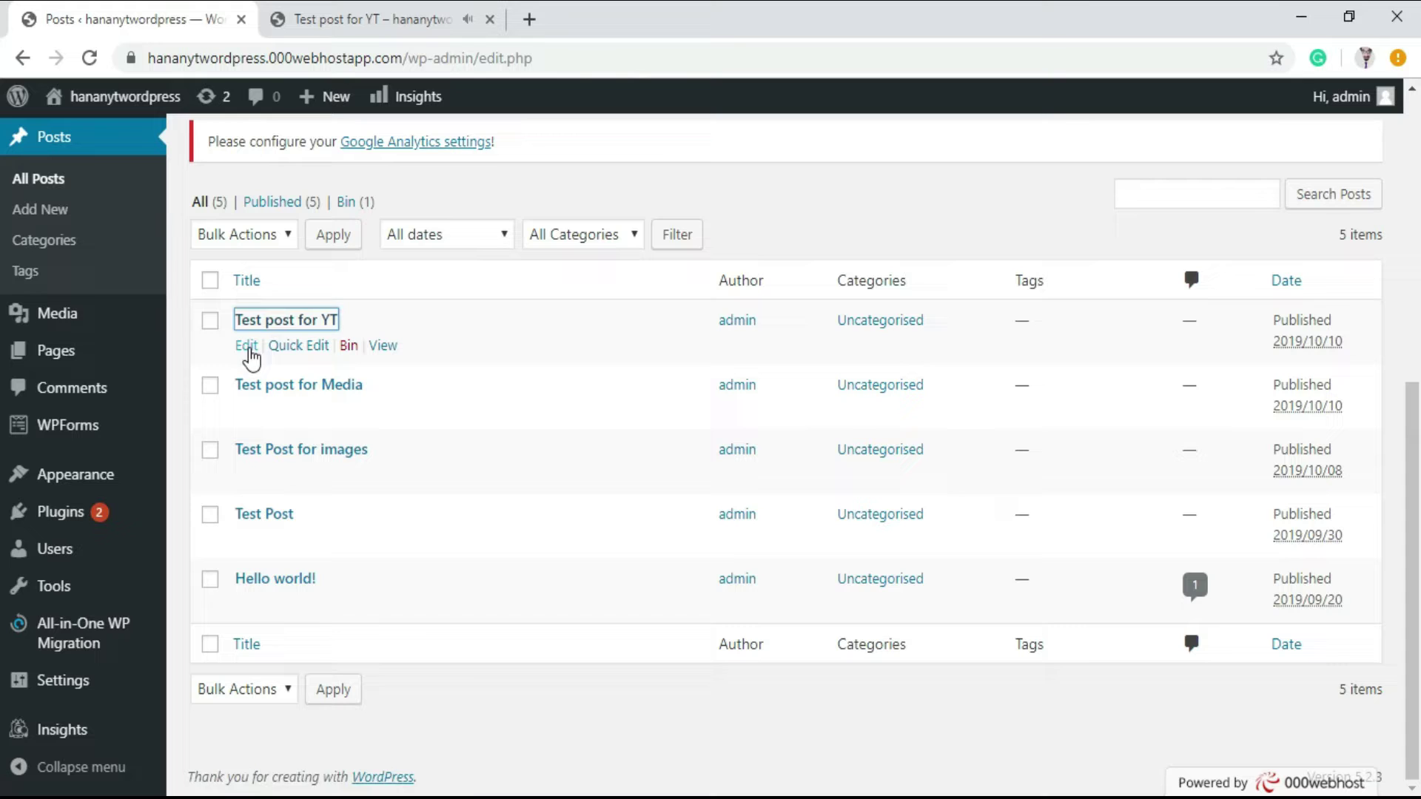
Open 'Test post for YT' in the editor and edit the embedded video's source link.
{"action": "left_click", "coordinate": [245, 346]}
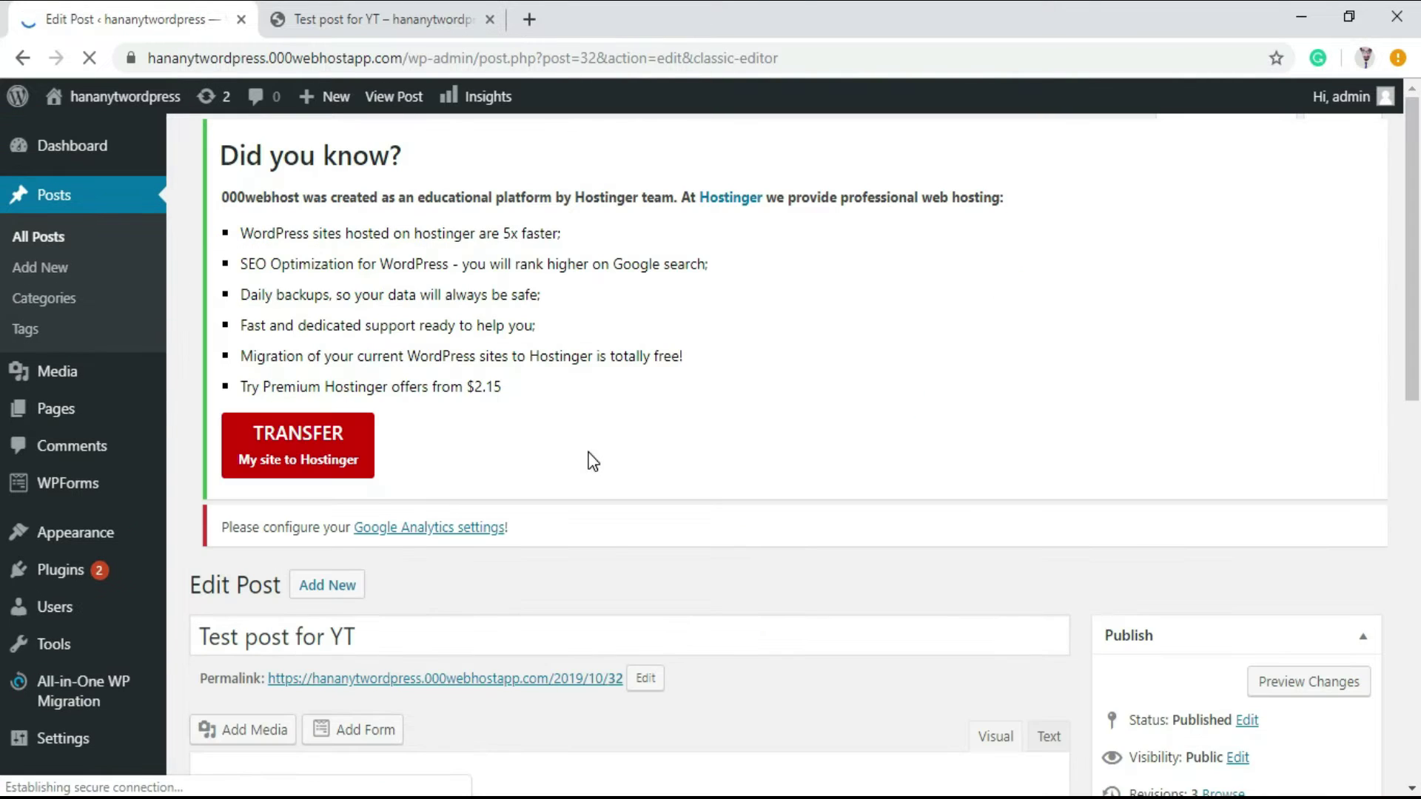
{"action": "scroll", "coordinate": [747, 437], "scroll_direction": "down", "scroll_amount": 5}
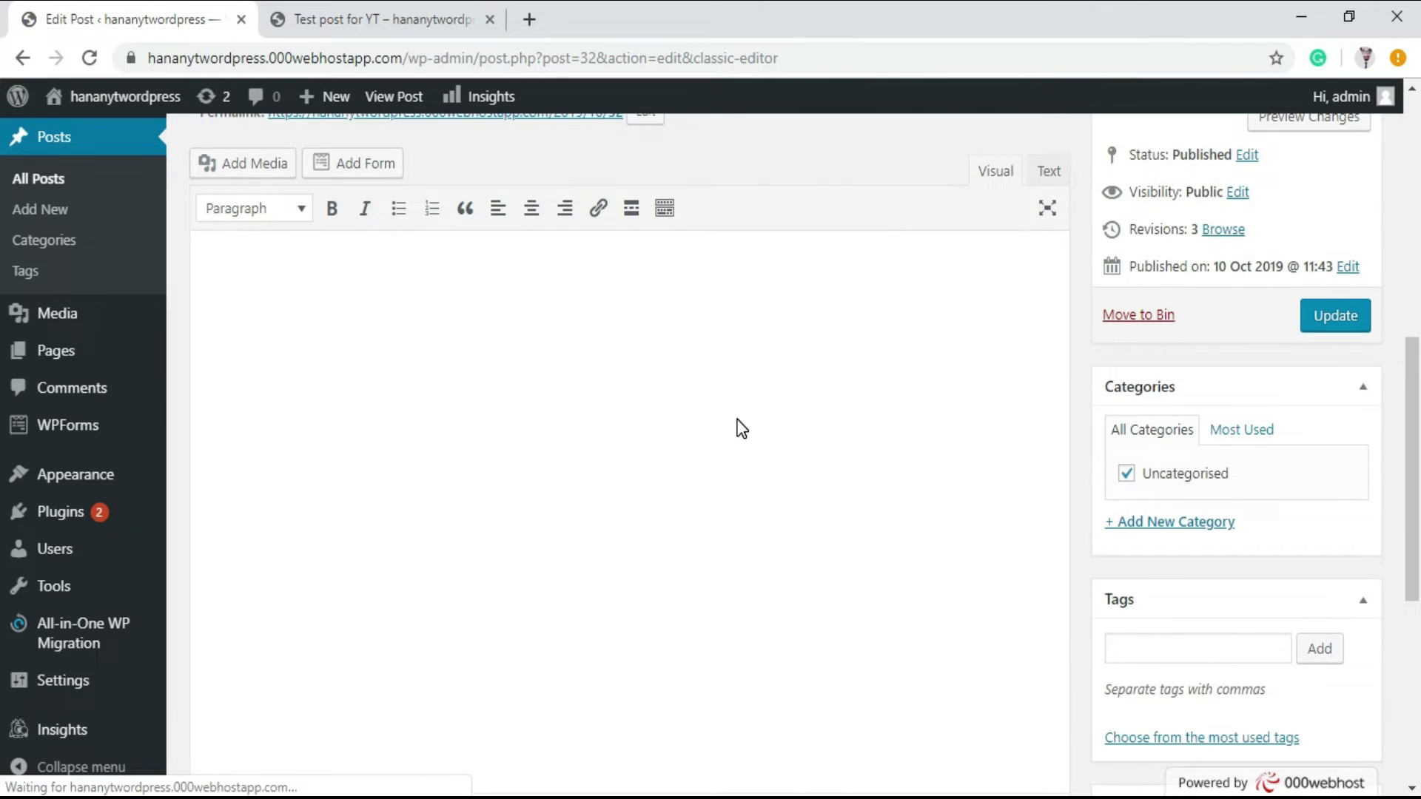
{"action": "scroll", "coordinate": [736, 444], "scroll_direction": "down", "scroll_amount": 1}
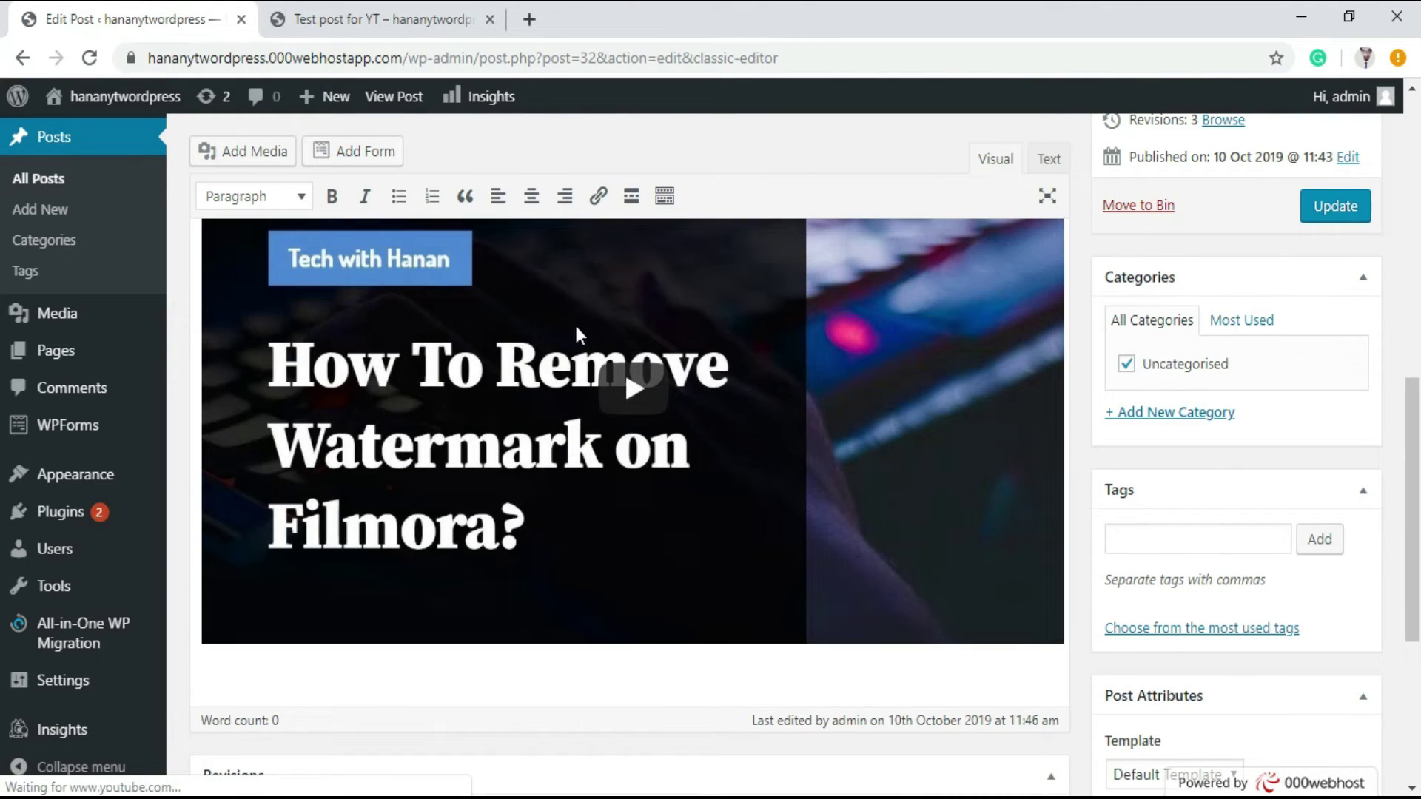
{"action": "left_click", "coordinate": [985, 526]}
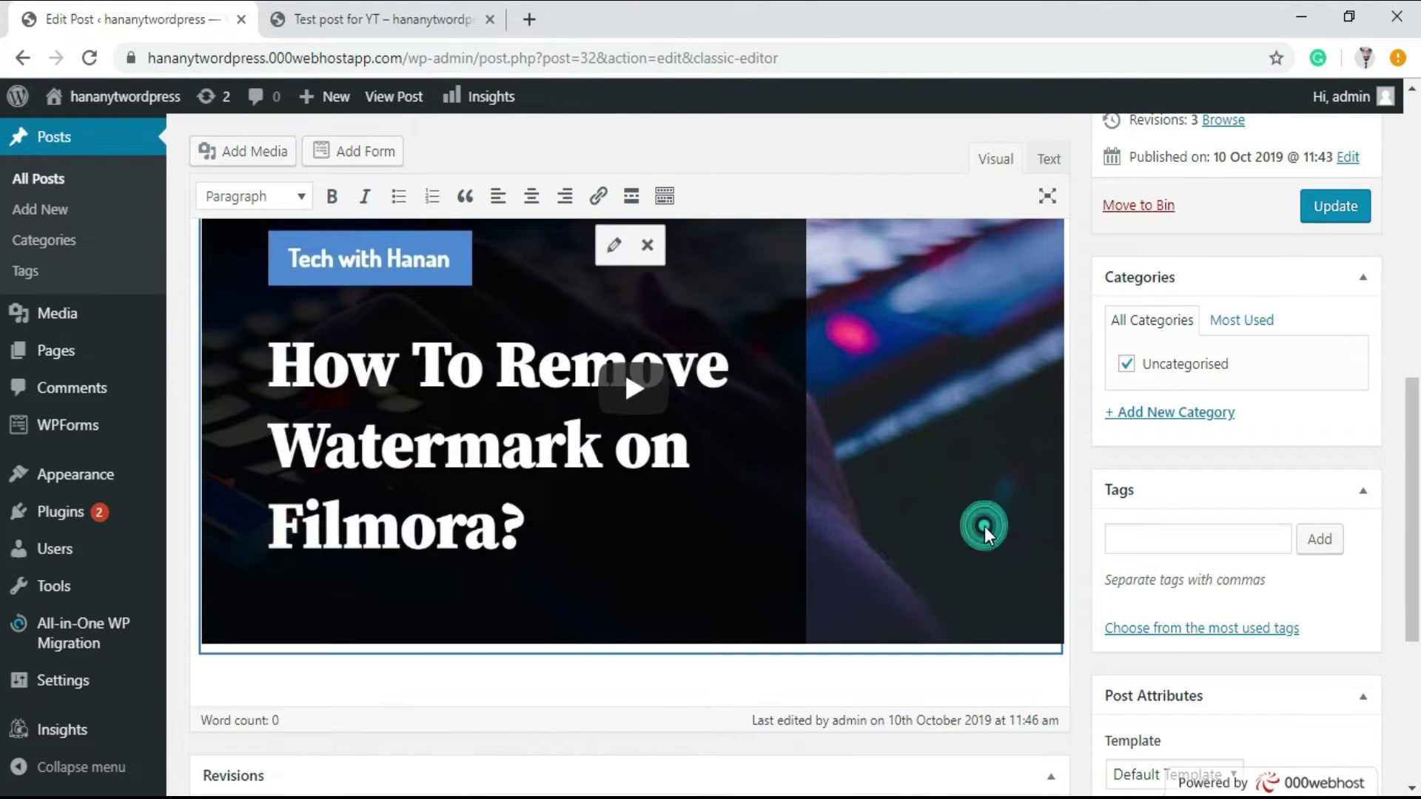
{"action": "left_click", "coordinate": [611, 253]}
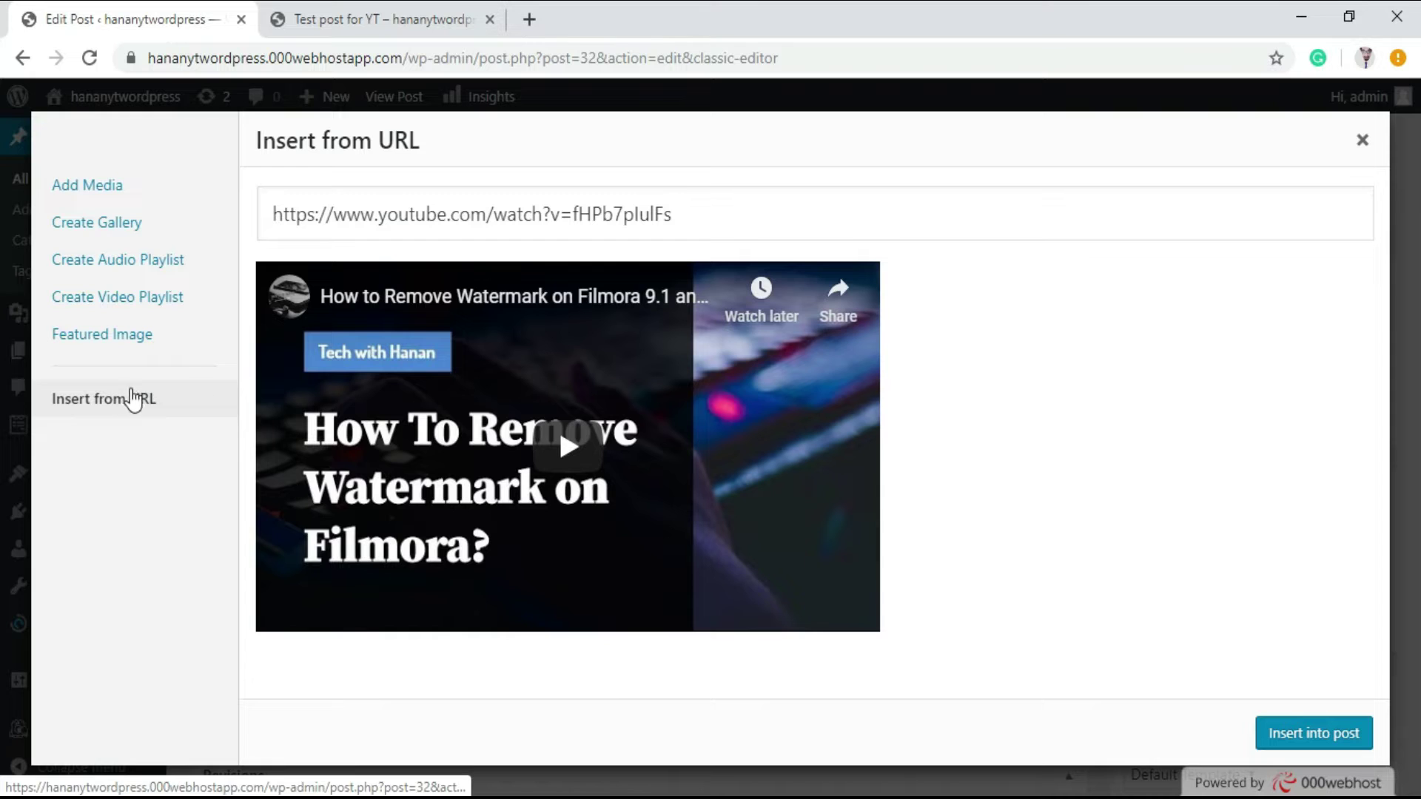
Confirm the YouTube URL and close Insert from URL so the embed shows in the Visual editor.
{"action": "left_click", "coordinate": [734, 216]}
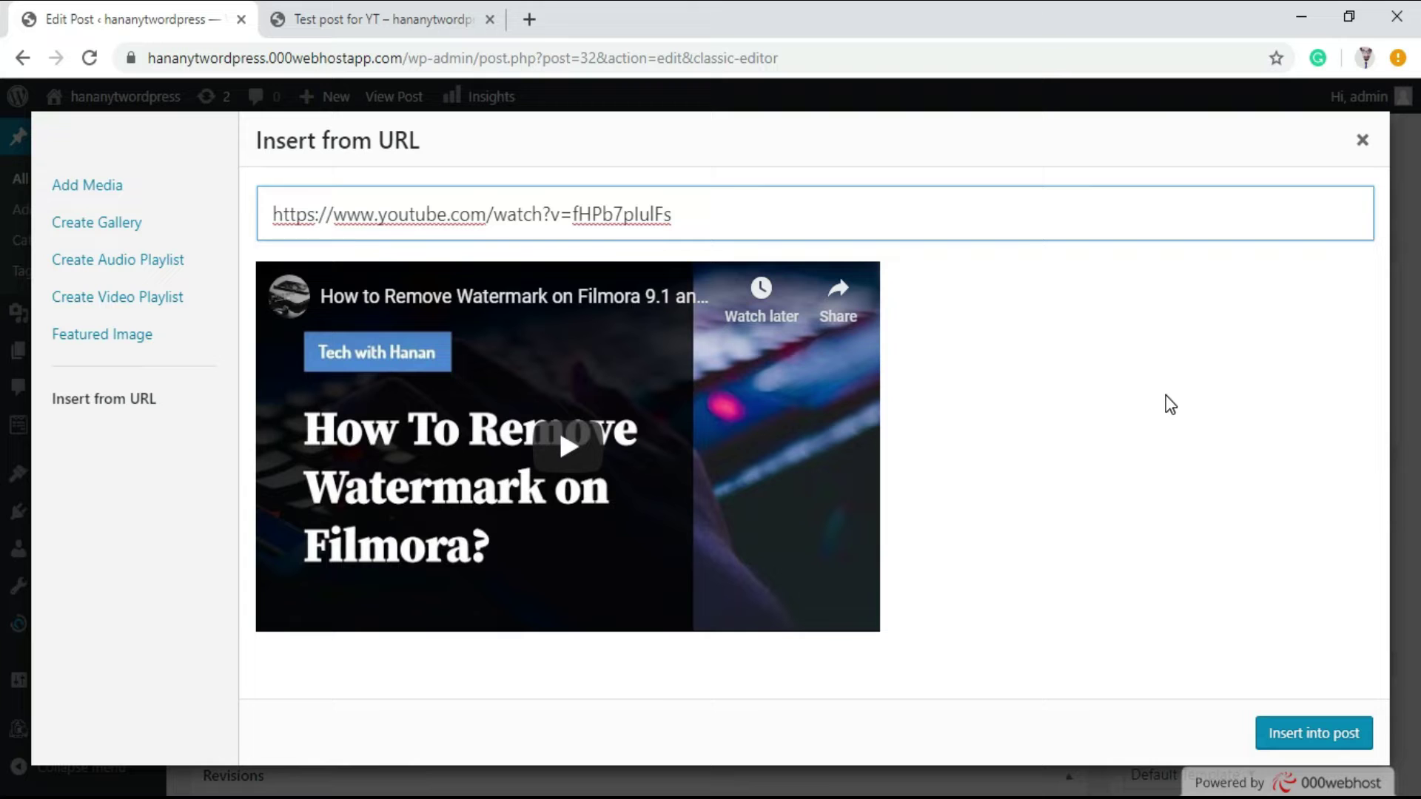
{"action": "left_click", "coordinate": [1010, 621]}
{"action": "left_click", "coordinate": [1363, 141]}
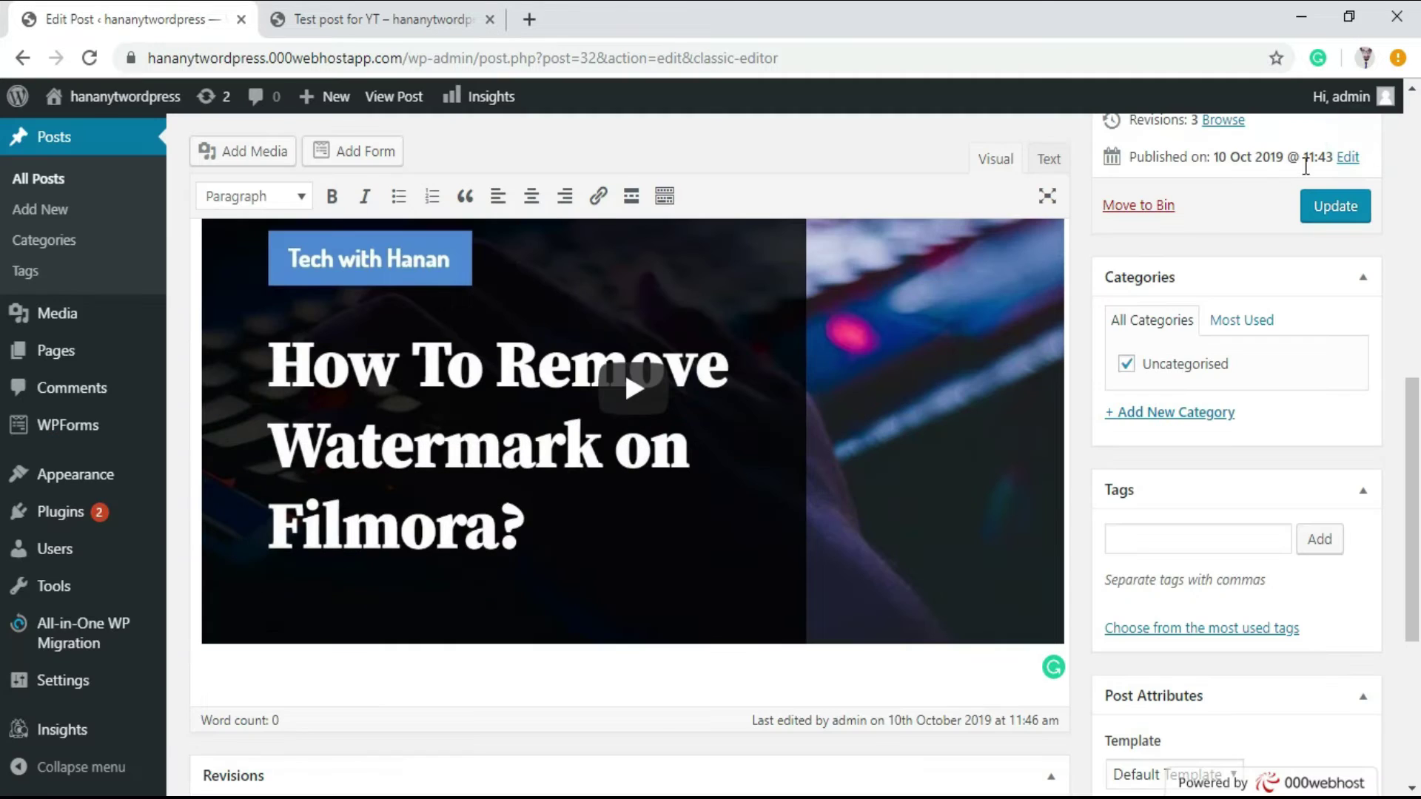
{"action": "scroll", "coordinate": [804, 476], "scroll_direction": "up", "scroll_amount": 2}
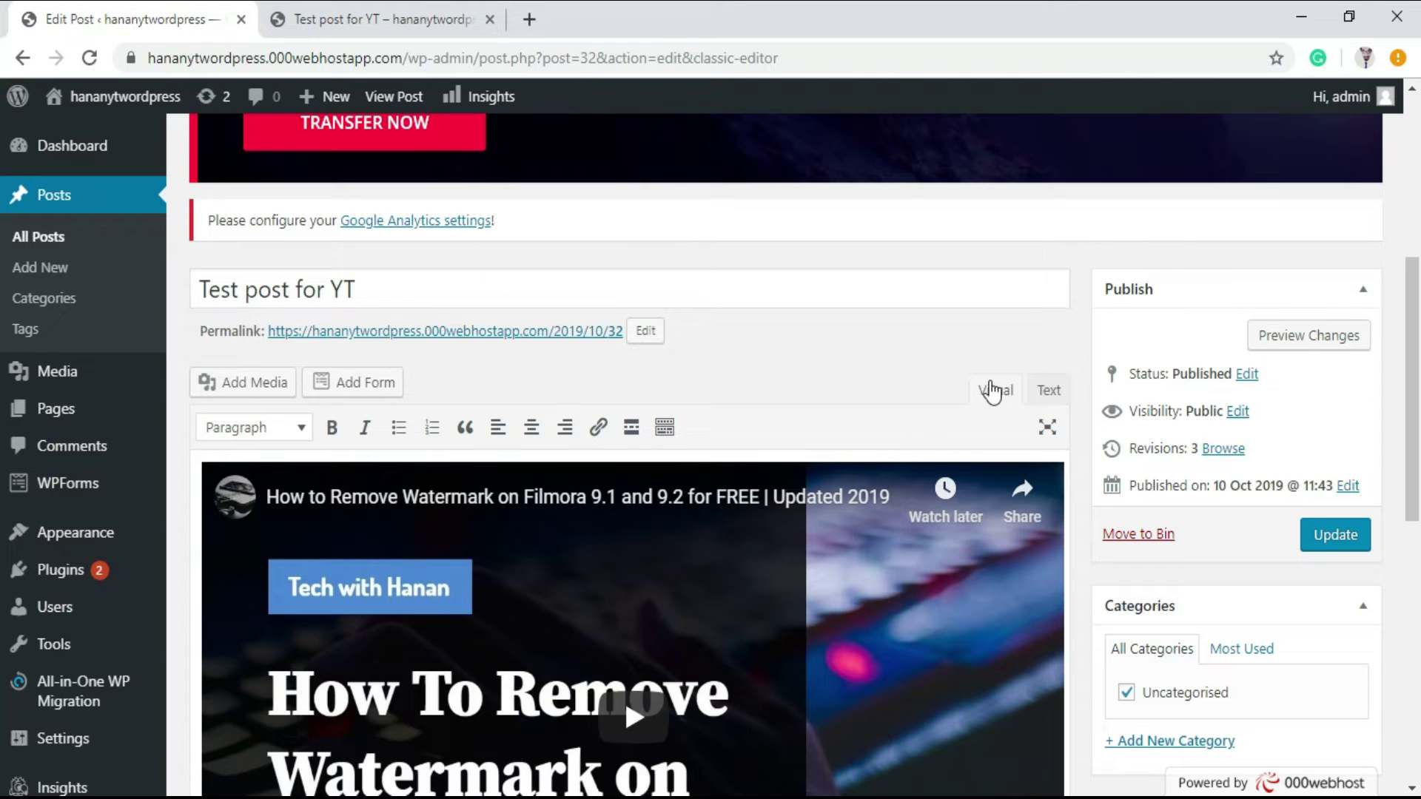
Switch to the Text view, showing the content is just the bare YouTube link.
{"action": "left_click", "coordinate": [1050, 392]}
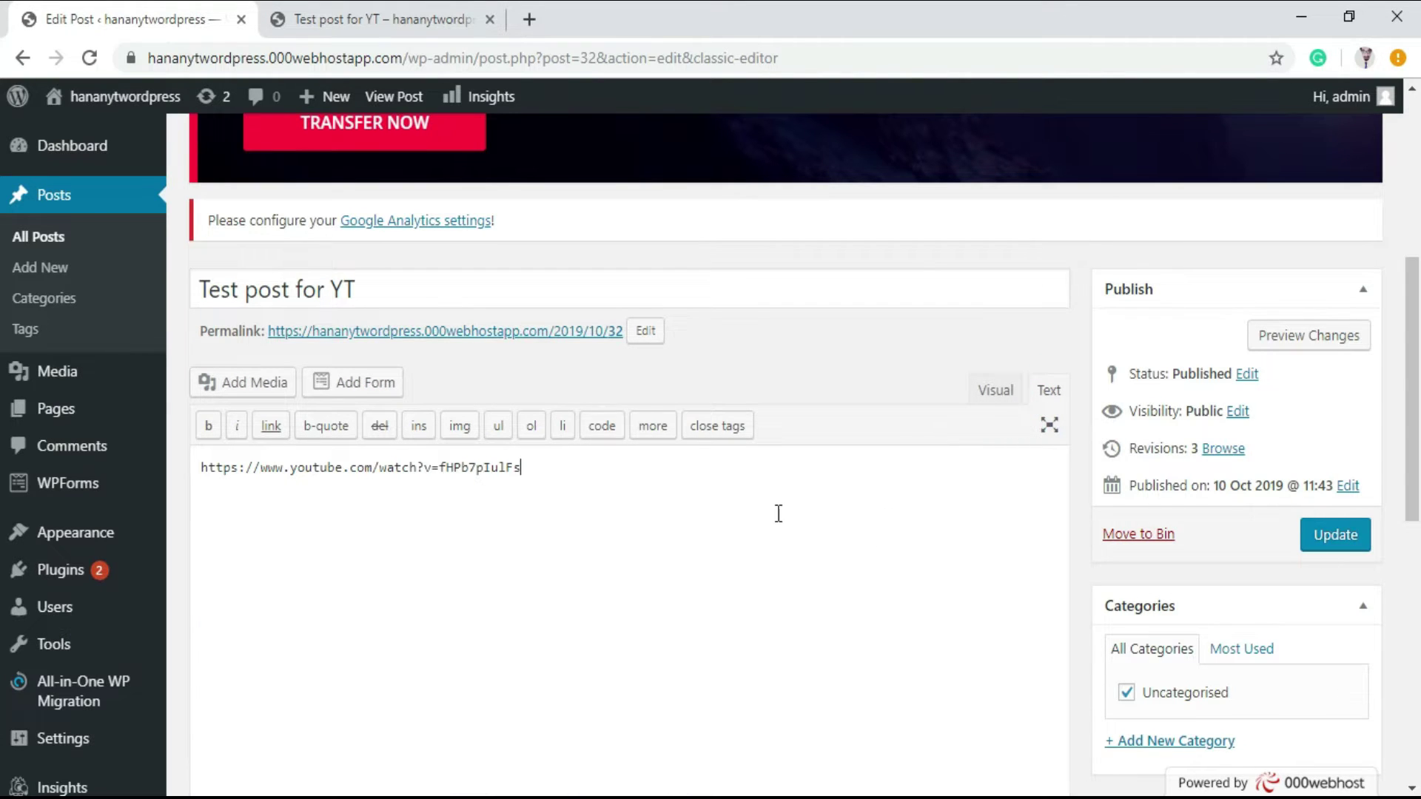
{"action": "scroll", "coordinate": [778, 513], "scroll_direction": "down", "scroll_amount": 1}
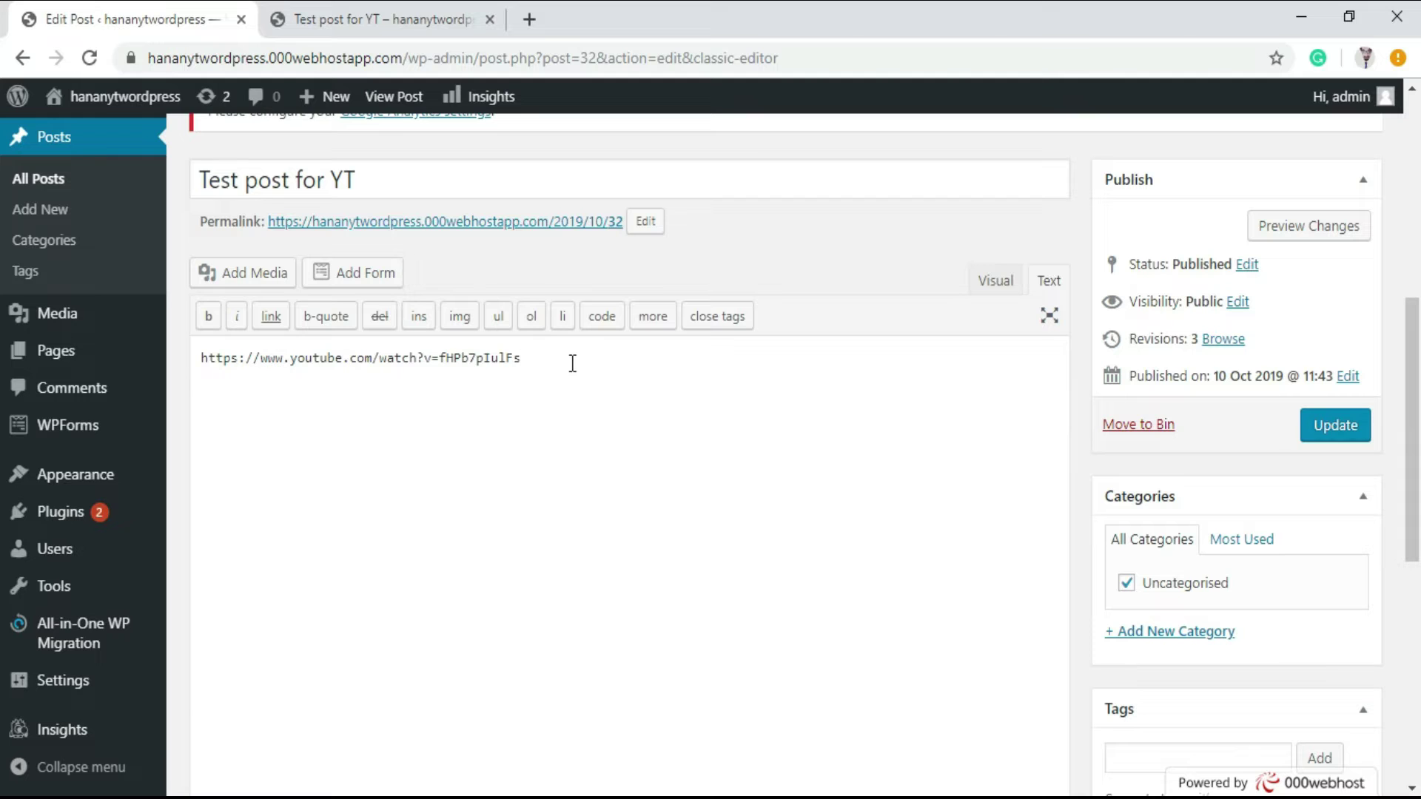
{"action": "scroll", "coordinate": [783, 376], "scroll_direction": "down", "scroll_amount": 1}
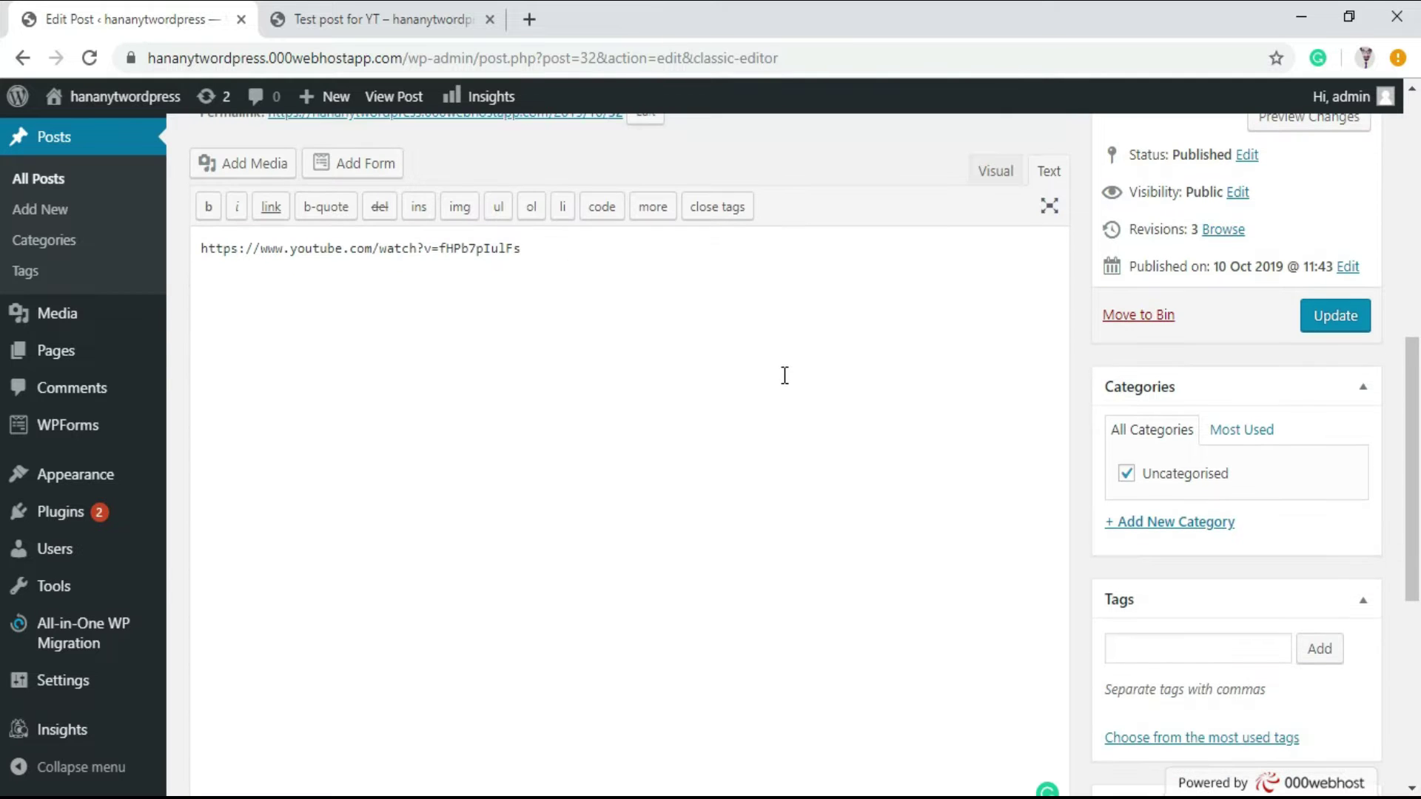
{"action": "scroll", "coordinate": [946, 396], "scroll_direction": "up", "scroll_amount": 1}
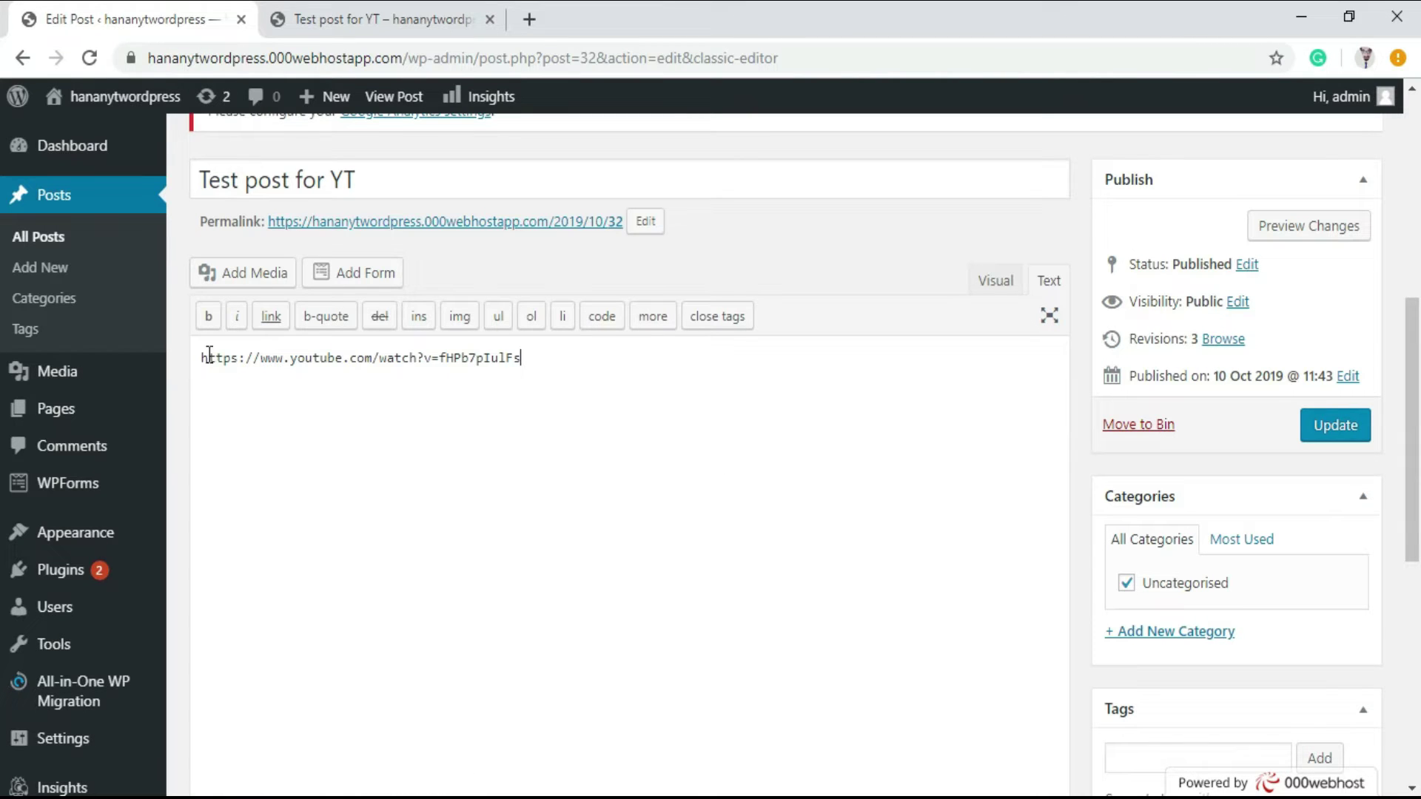
Glance at the live post tab, return to the Edit Post tab, and go to Posts in the sidebar.
{"action": "left_click", "coordinate": [409, 17]}
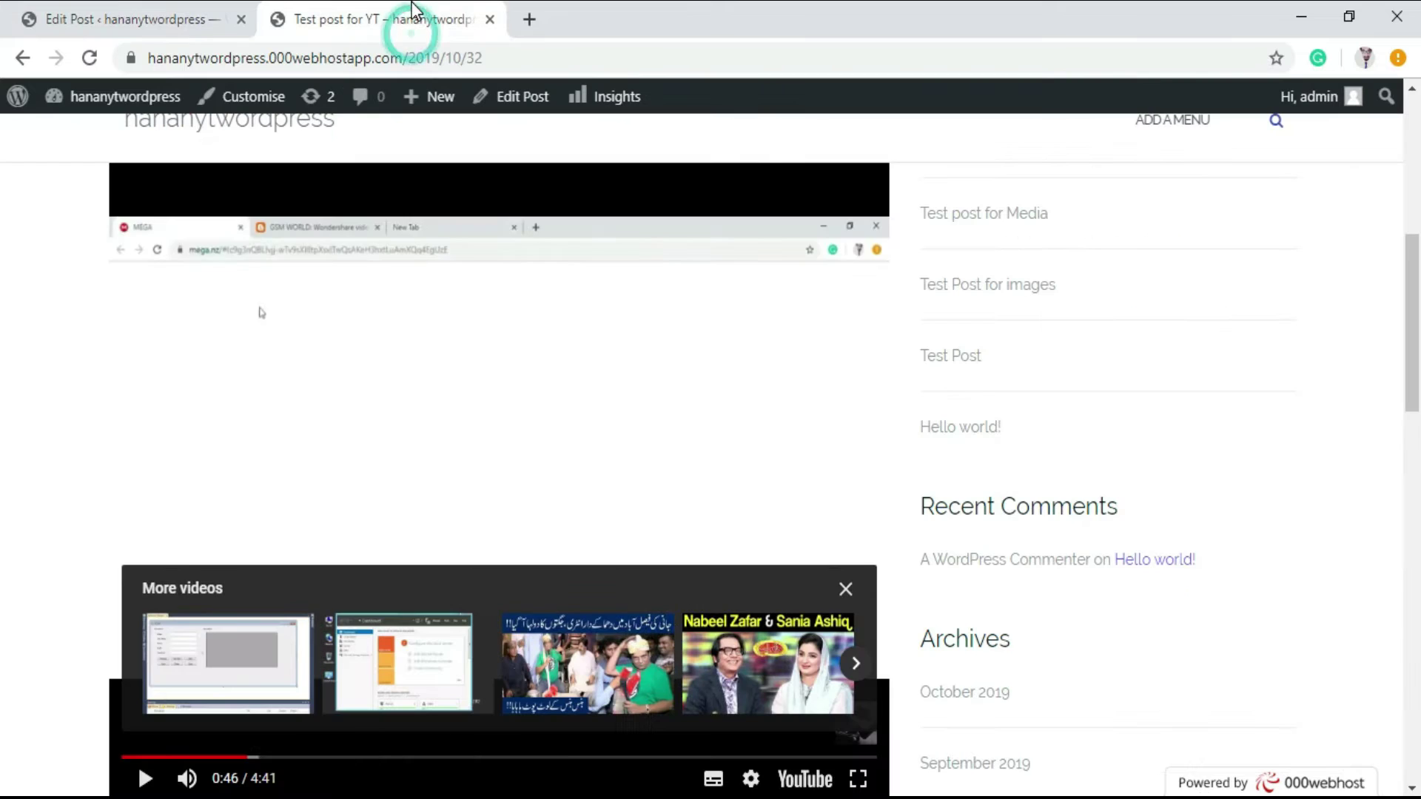
{"action": "left_click", "coordinate": [159, 11]}
{"action": "left_click", "coordinate": [33, 212]}
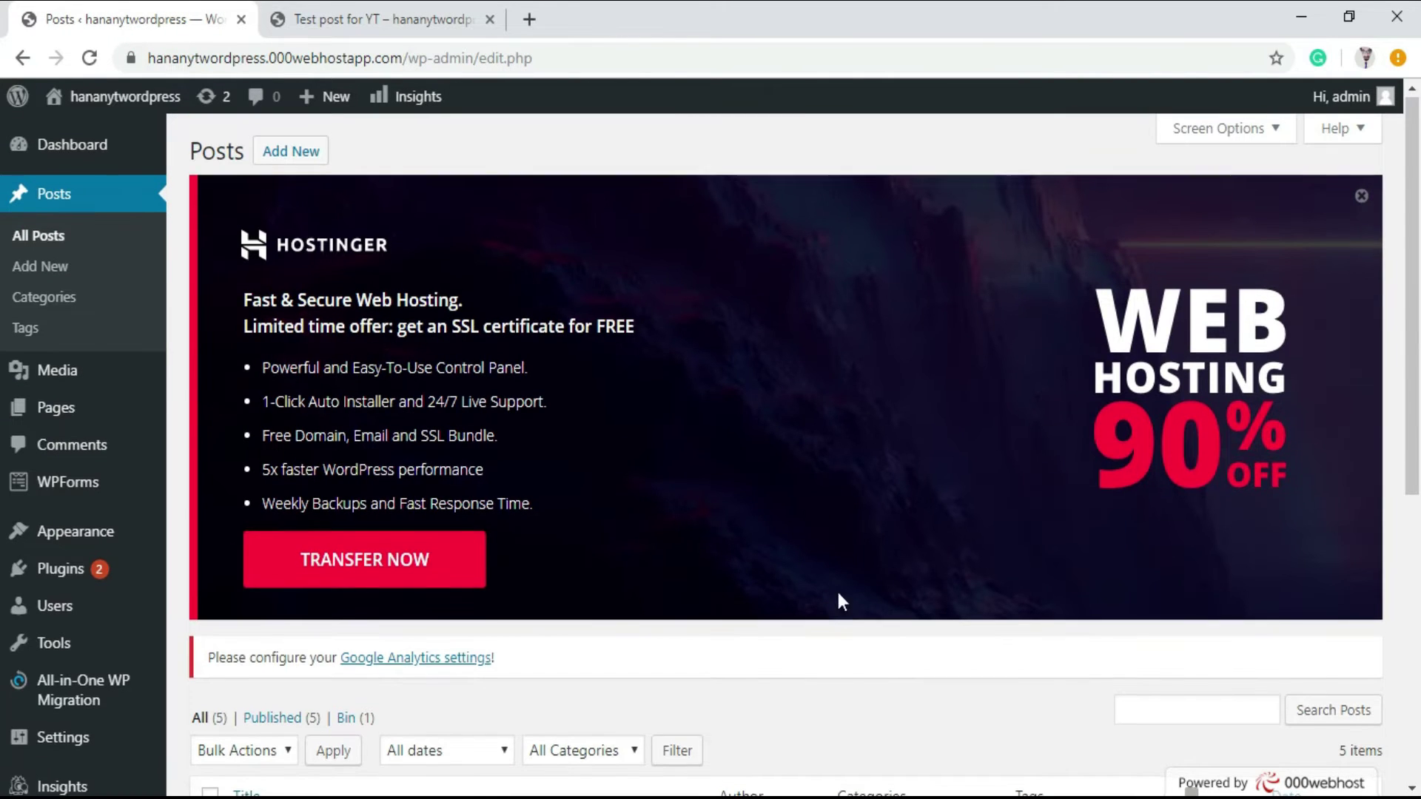
{"action": "scroll", "coordinate": [839, 550], "scroll_direction": "down", "scroll_amount": 2}
{"action": "scroll", "coordinate": [800, 456], "scroll_direction": "down", "scroll_amount": 2}
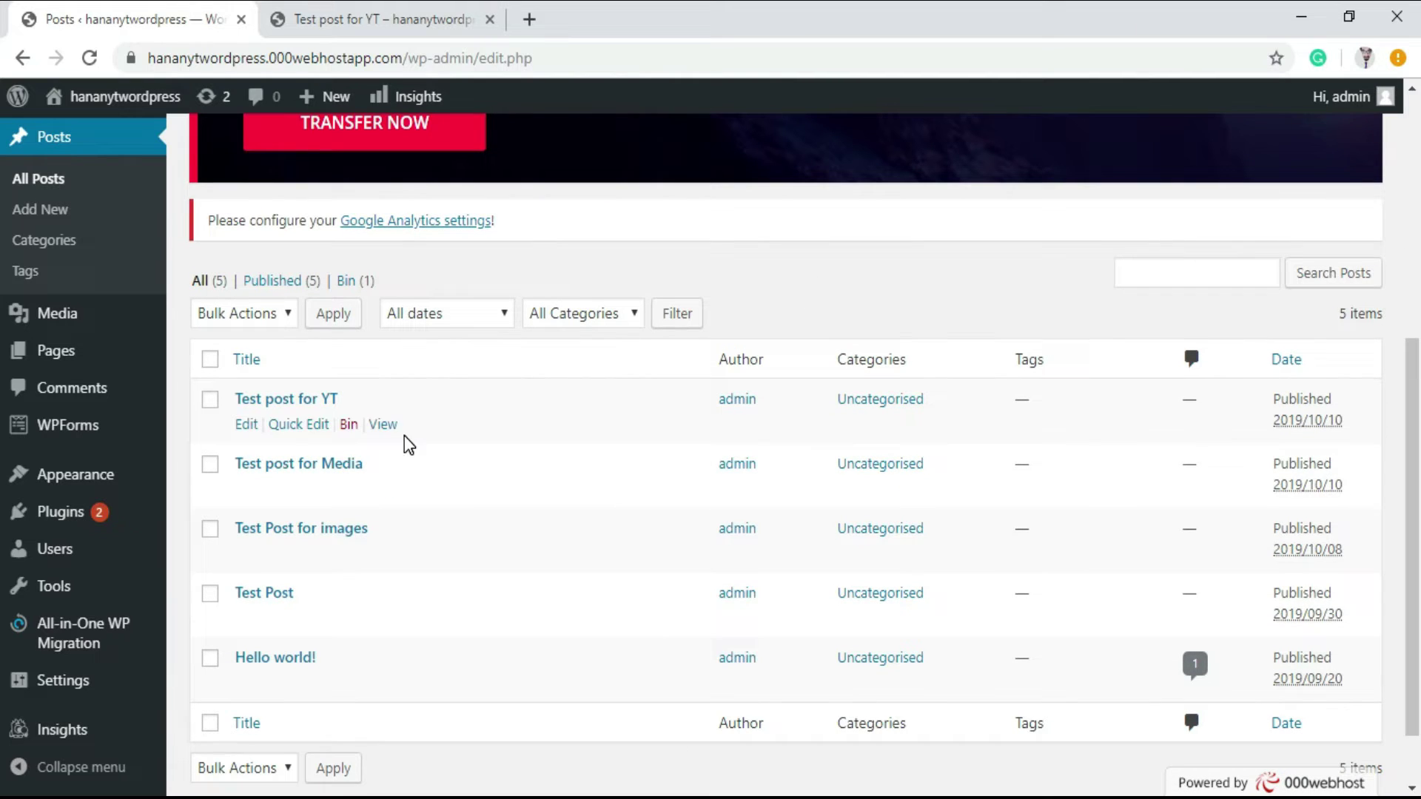
{"action": "mouse_move", "coordinate": [444, 410]}
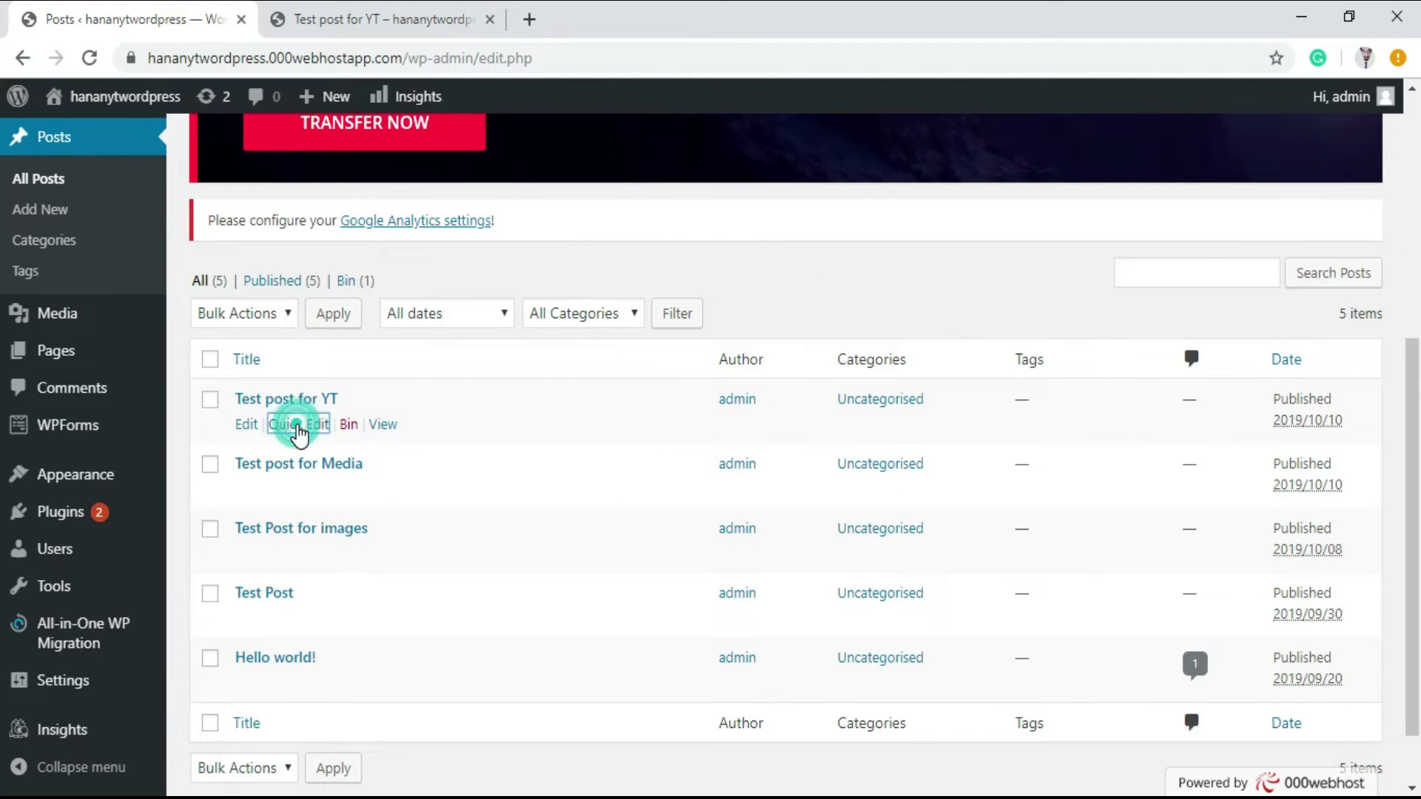
Quick Edit 'Test post for YT', set Template to Full Width, and update.
{"action": "left_click", "coordinate": [295, 427]}
{"action": "scroll", "coordinate": [408, 595], "scroll_direction": "down", "scroll_amount": 1}
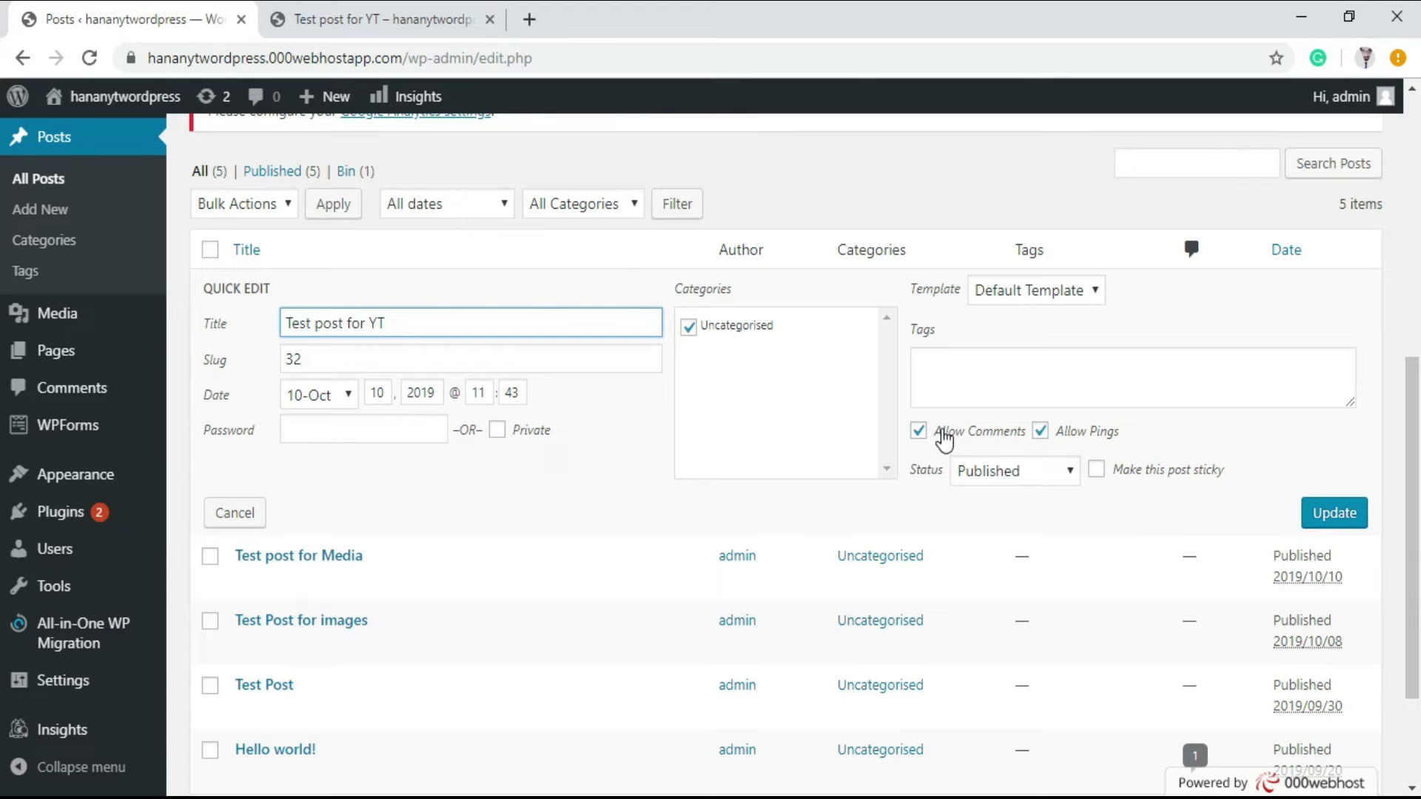
{"action": "left_click", "coordinate": [1044, 290]}
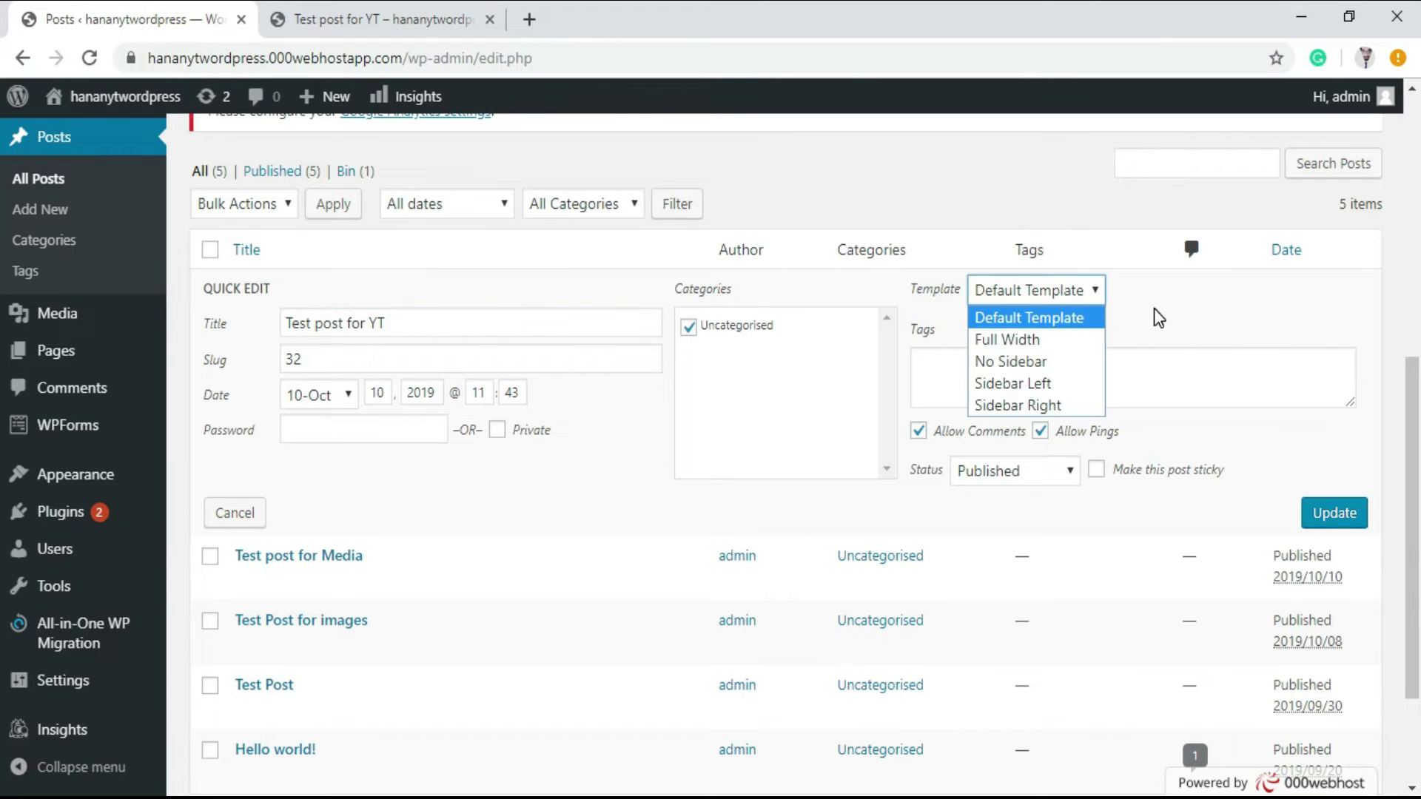
{"action": "left_click", "coordinate": [1058, 337]}
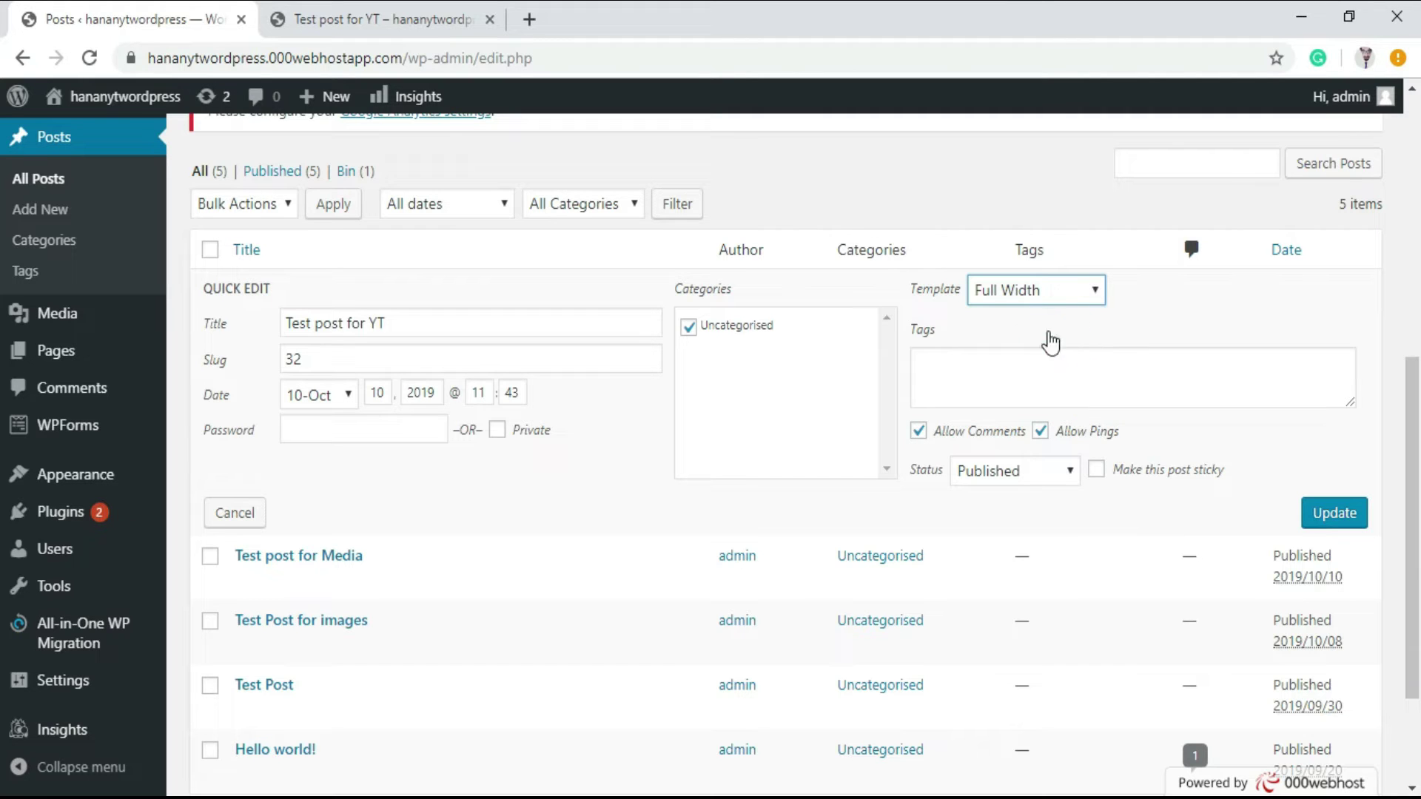
{"action": "left_click", "coordinate": [1344, 518]}
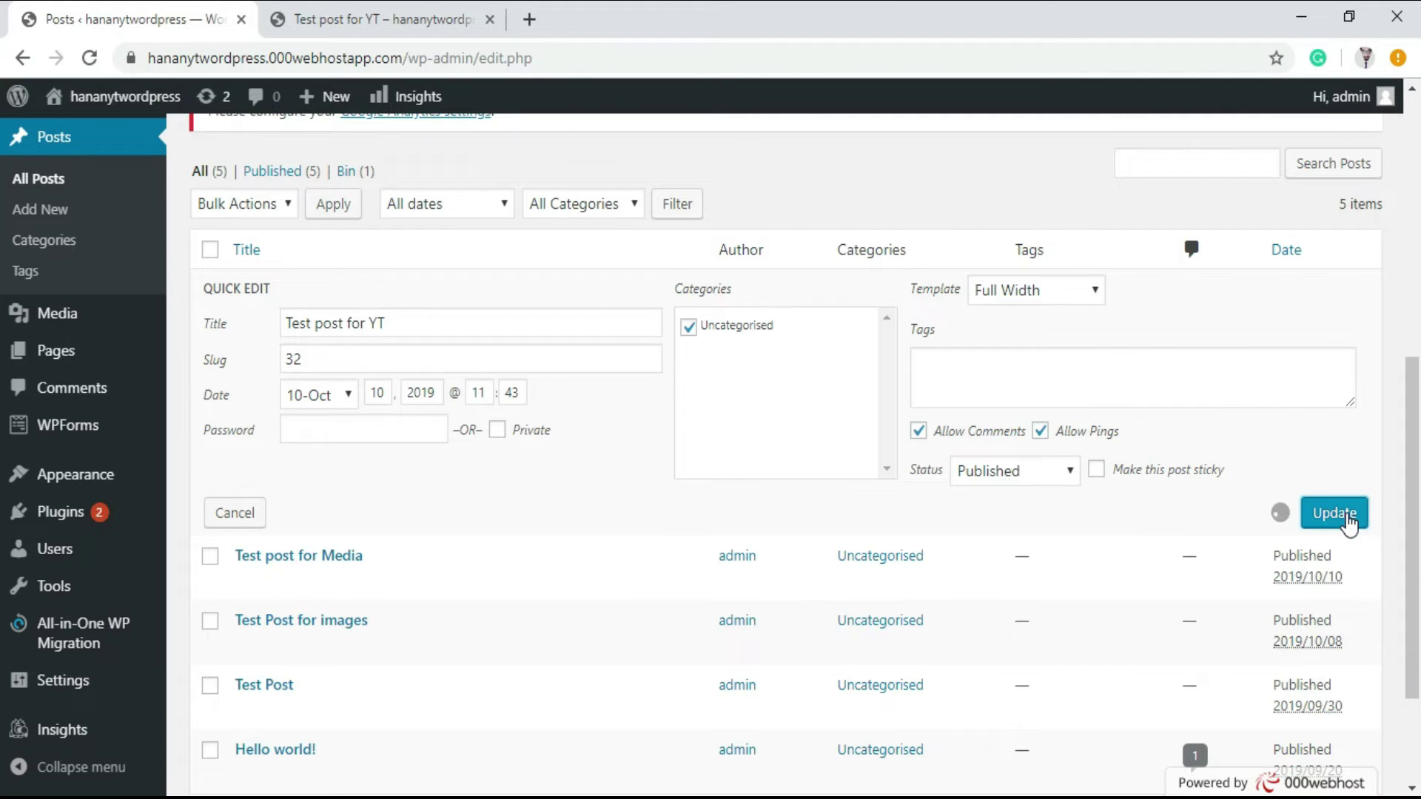
{"action": "mouse_move", "coordinate": [445, 330]}
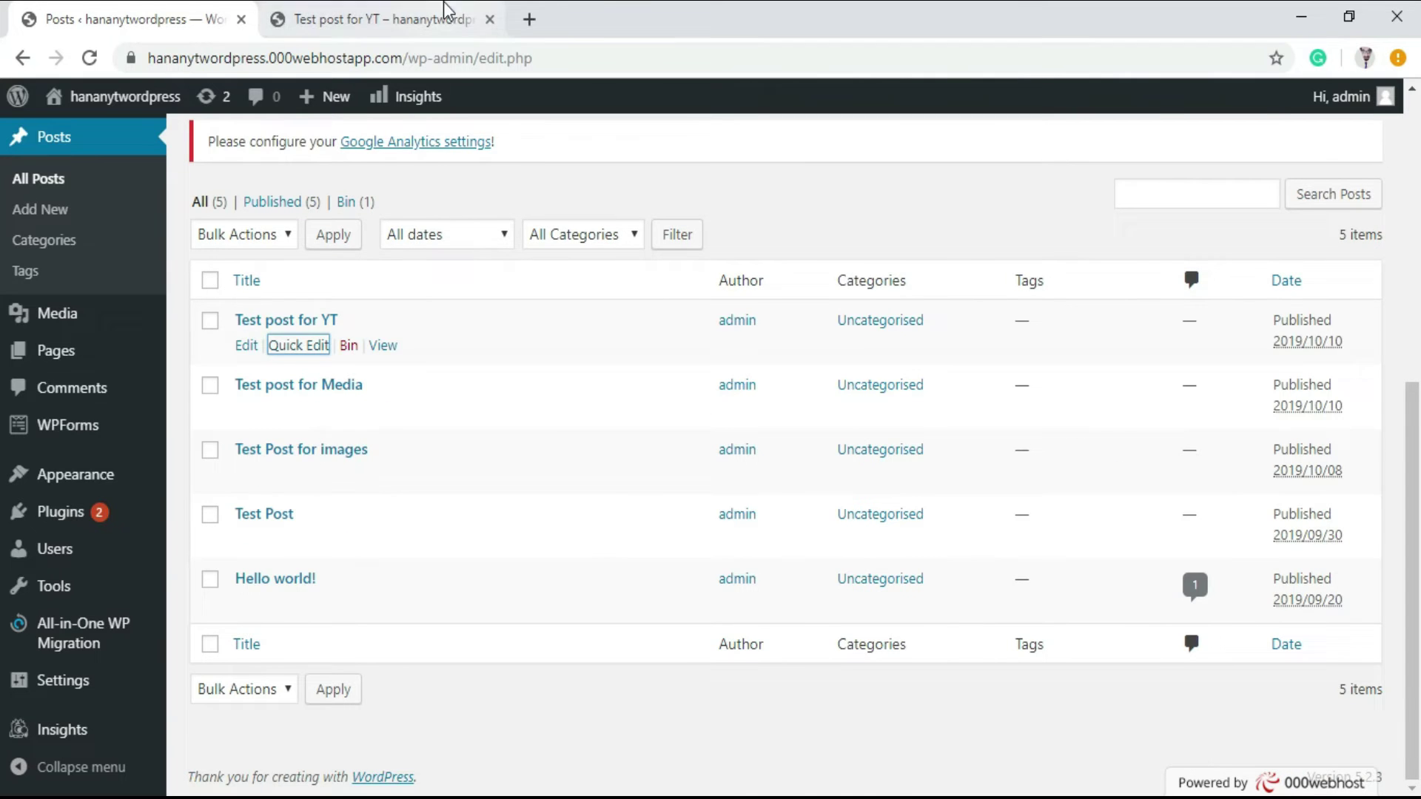
Reload the live post, play and pause the wider video, and return to the Posts tab.
{"action": "left_click", "coordinate": [366, 20]}
{"action": "left_click", "coordinate": [89, 57]}
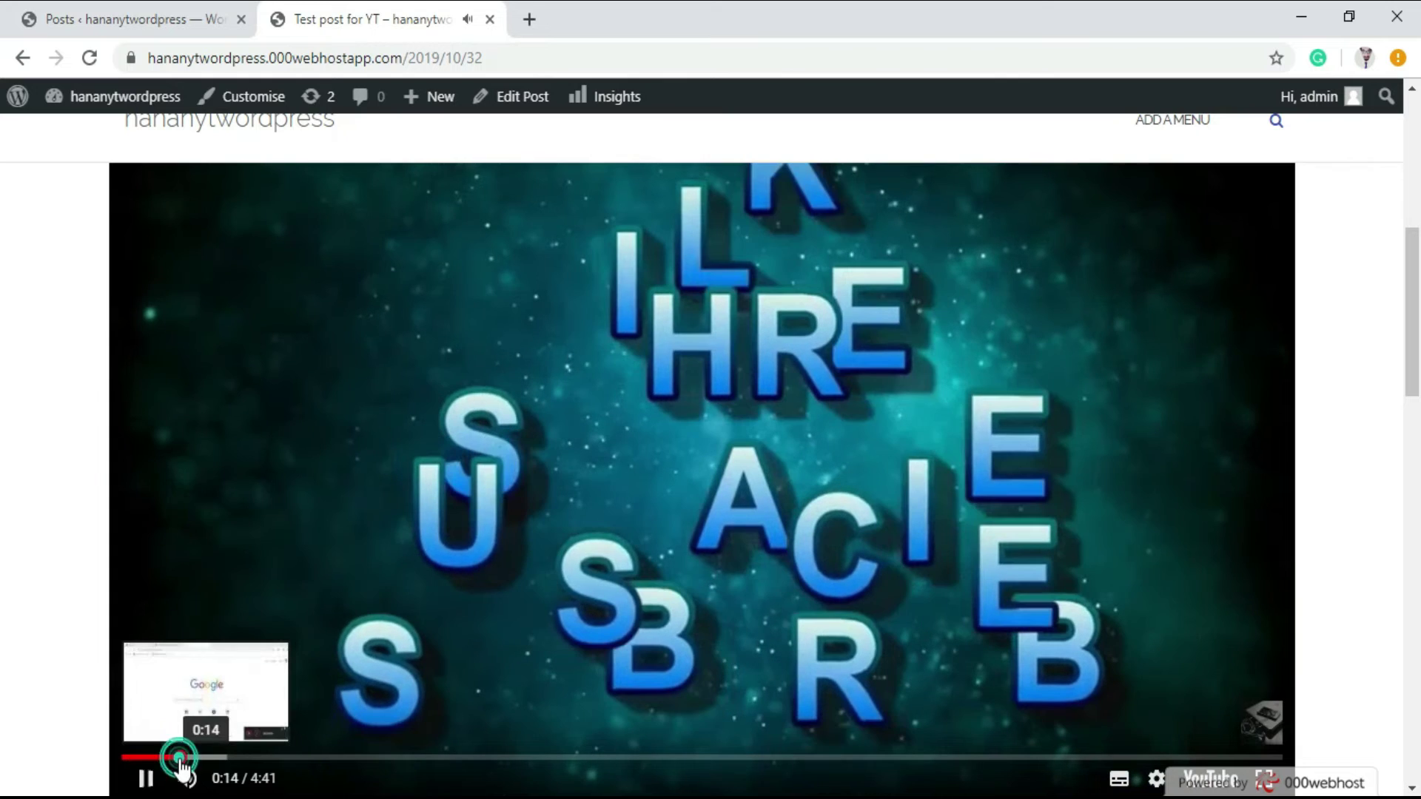
{"action": "left_click", "coordinate": [342, 720]}
{"action": "left_click", "coordinate": [667, 501]}
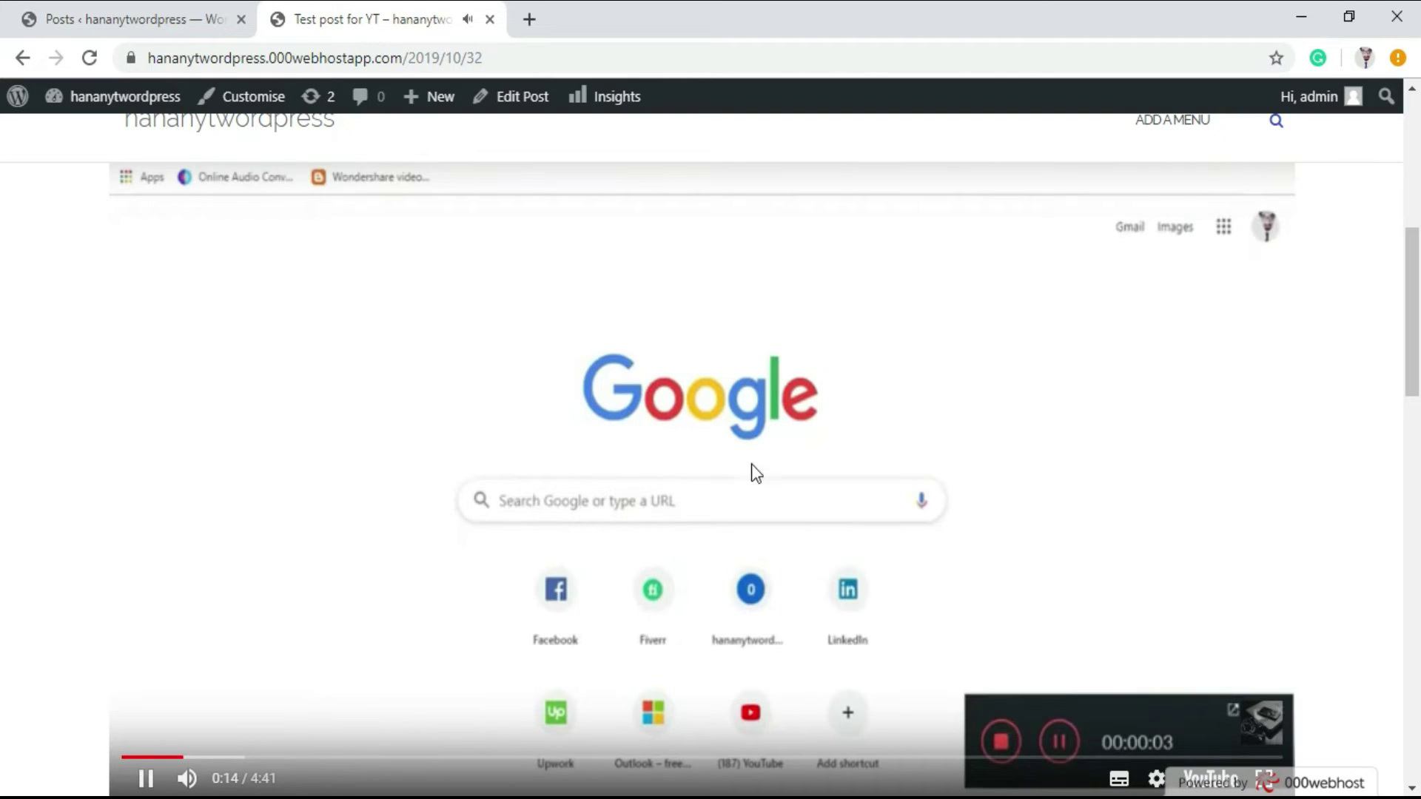
{"action": "left_click", "coordinate": [1058, 527]}
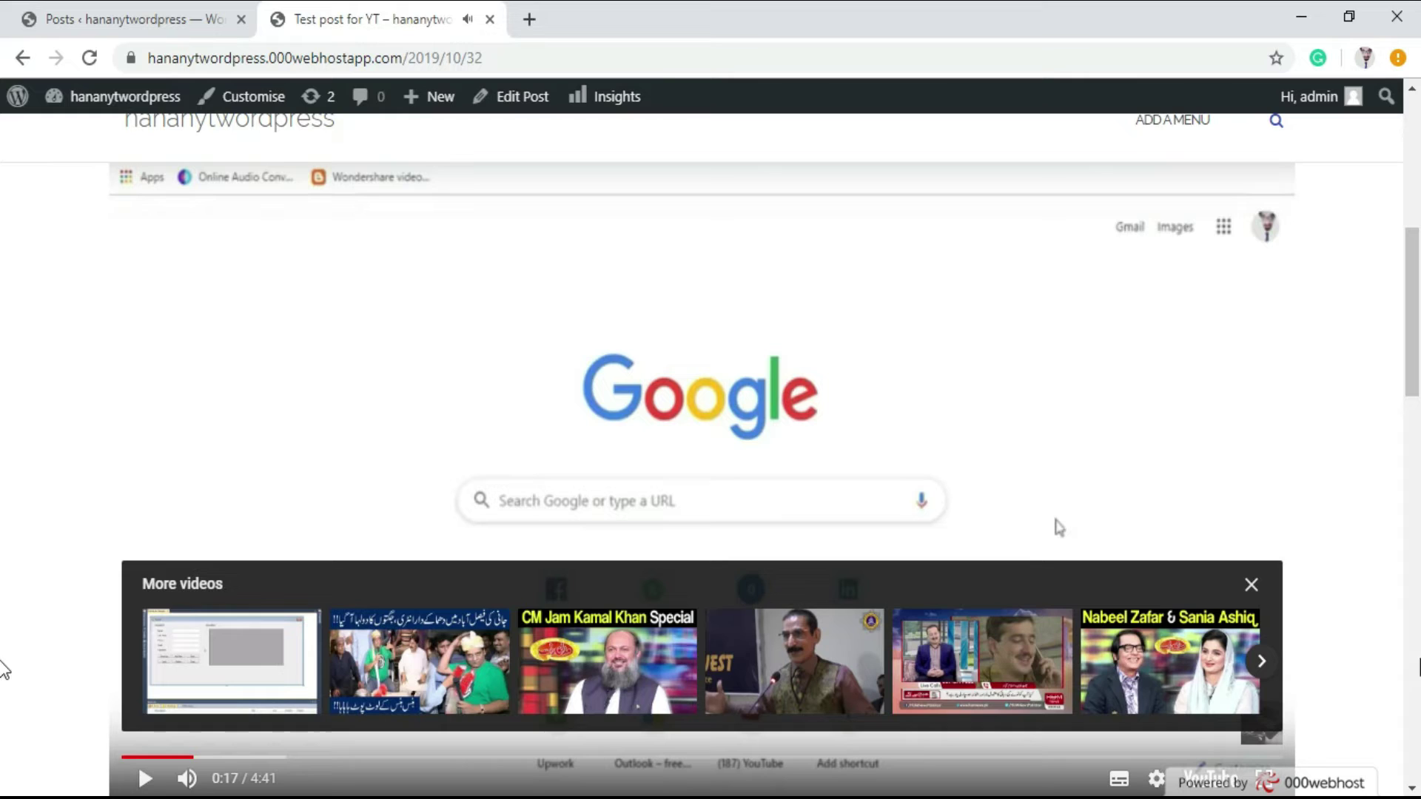
{"action": "left_click", "coordinate": [1252, 585]}
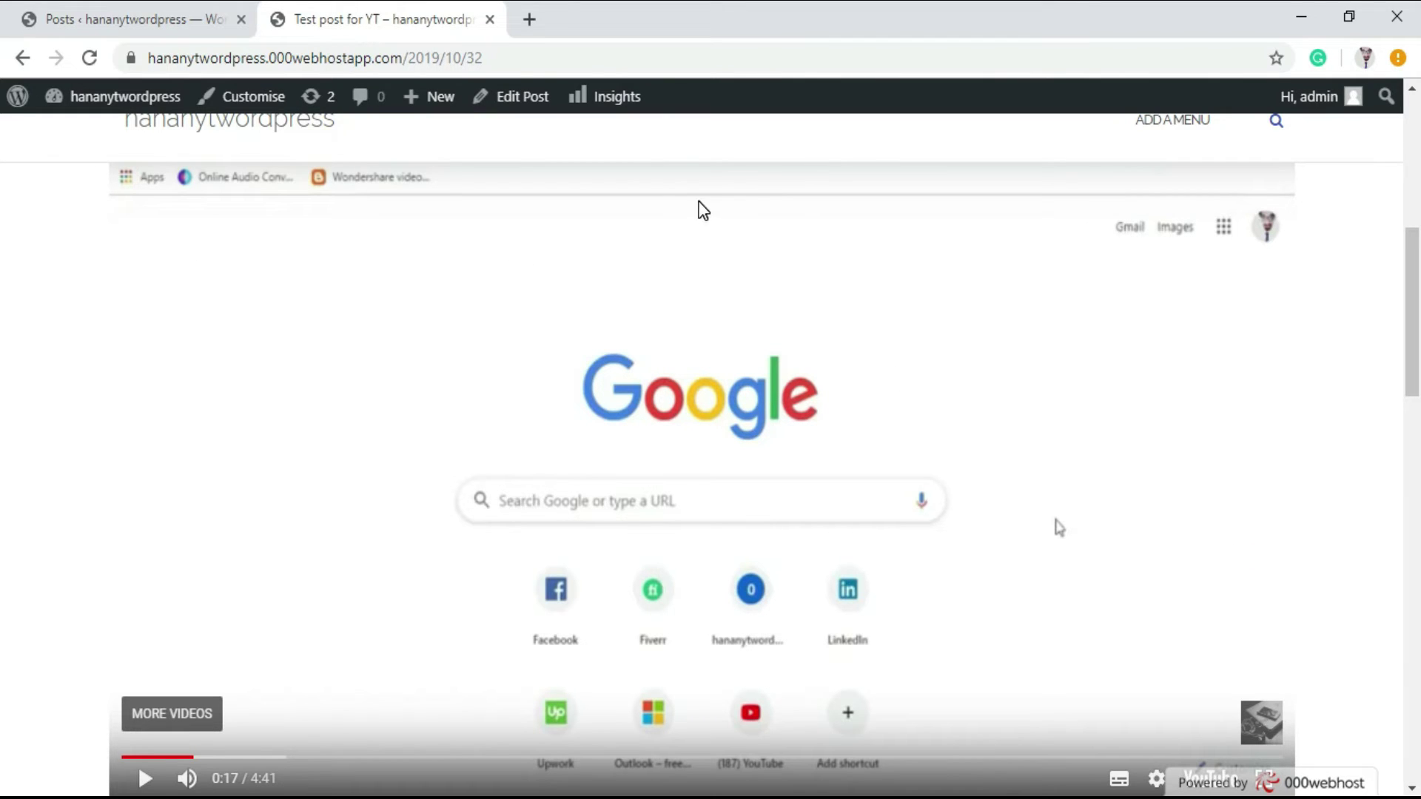
{"action": "left_click", "coordinate": [220, 27]}
{"action": "mouse_move", "coordinate": [431, 392]}
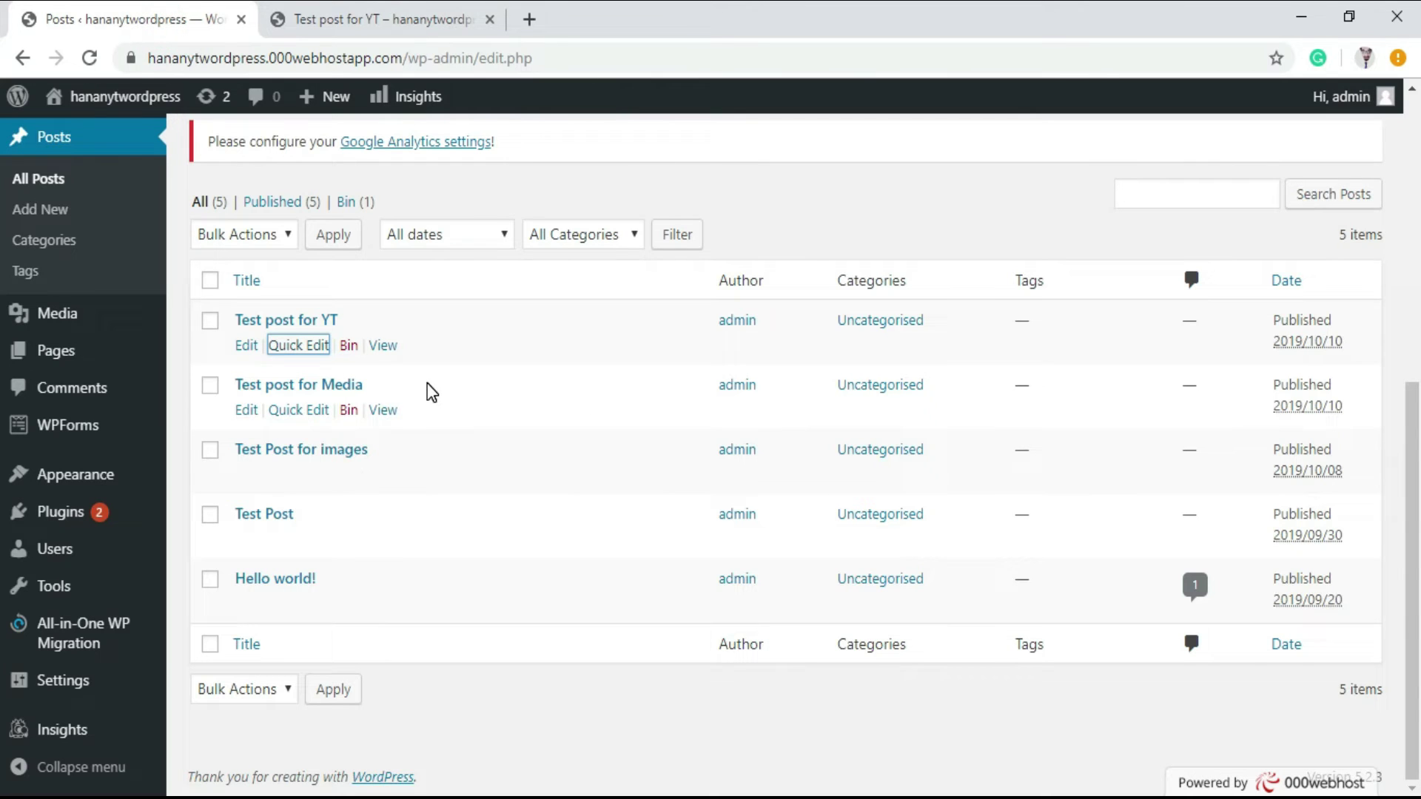
Reopen Quick Edit to check the template, play the video on the live post, and return to admin.
{"action": "left_click", "coordinate": [298, 345]}
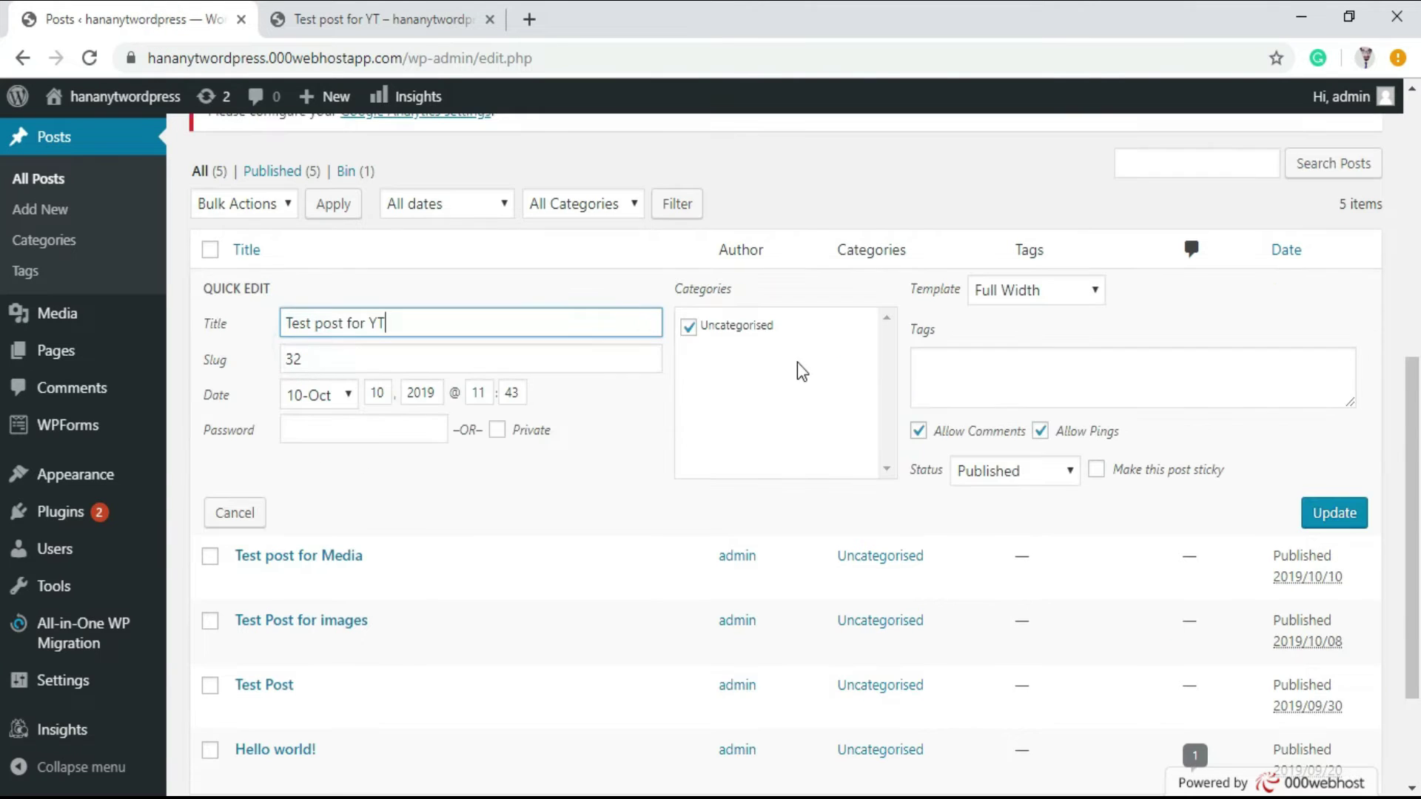
{"action": "left_click", "coordinate": [1071, 284]}
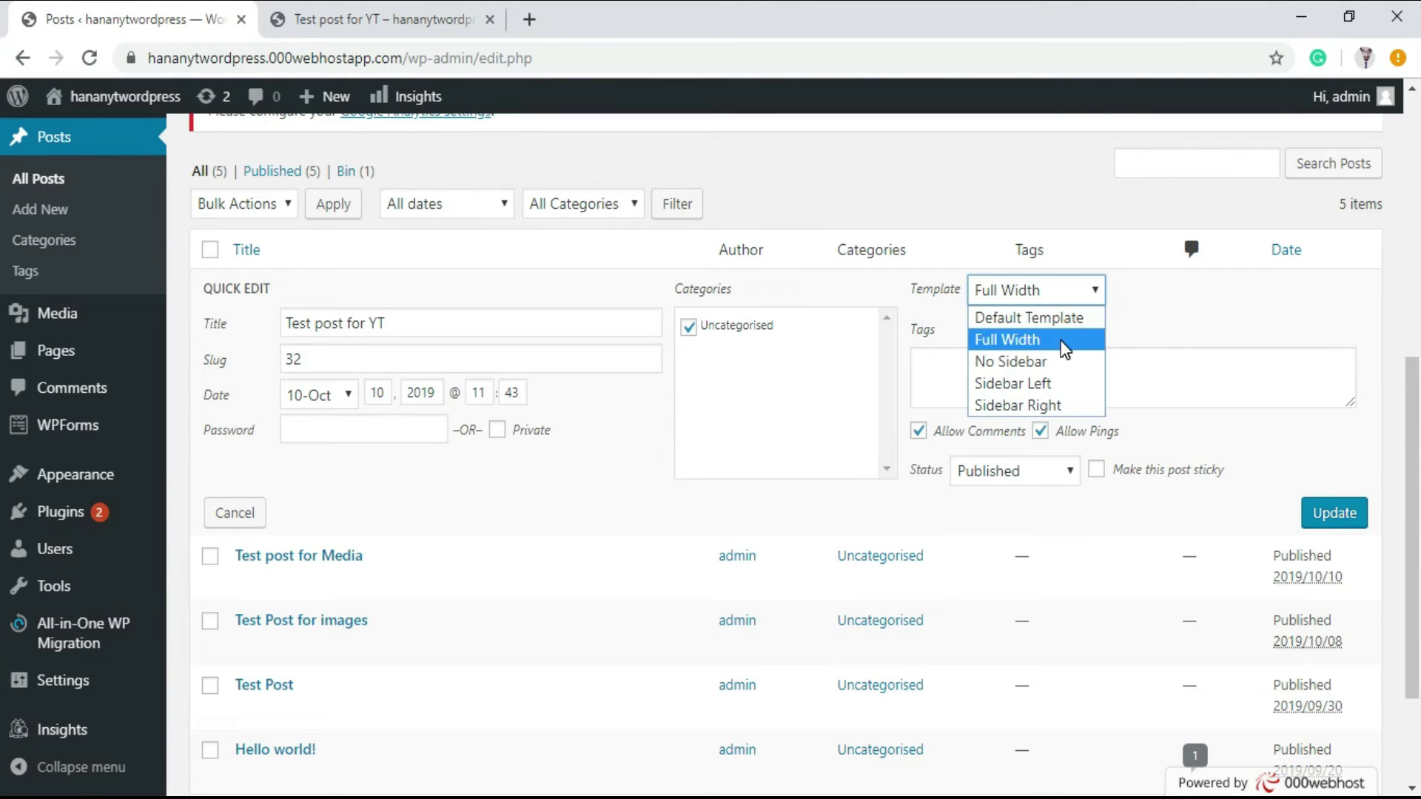
{"action": "left_click", "coordinate": [367, 25]}
{"action": "left_click", "coordinate": [524, 346]}
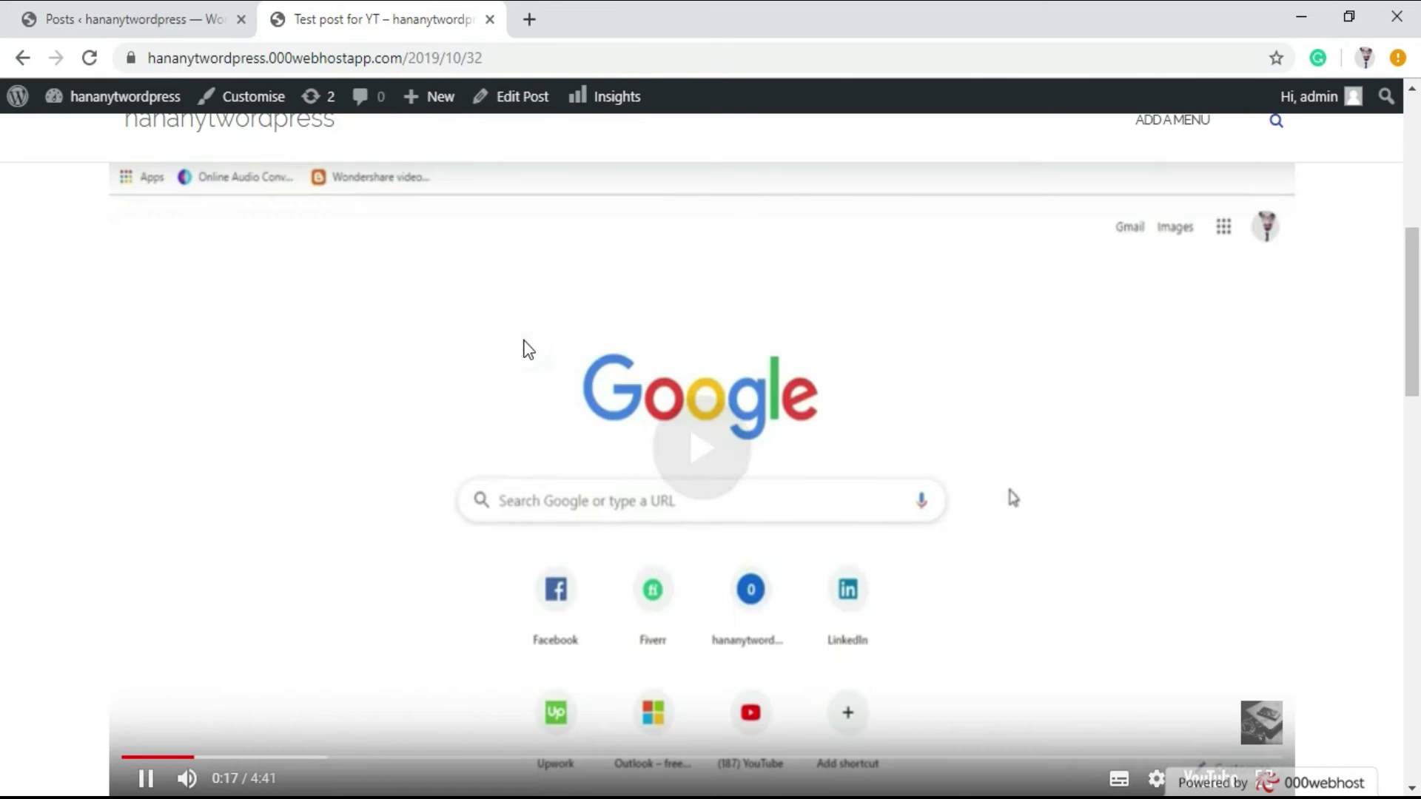
{"action": "left_click", "coordinate": [49, 16]}
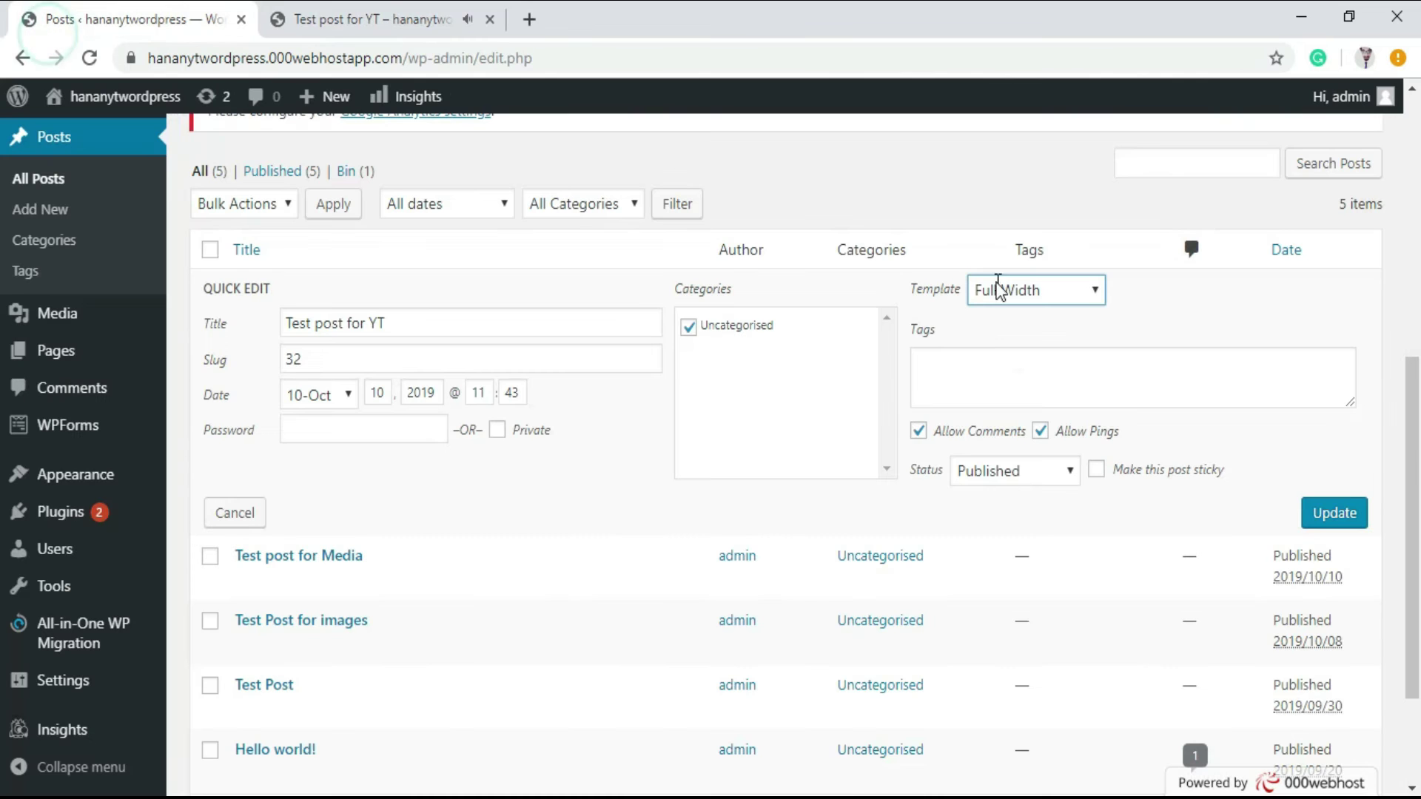
Set the template back to Default Template, update, and check the video on the reloaded live post.
{"action": "left_click", "coordinate": [1003, 298]}
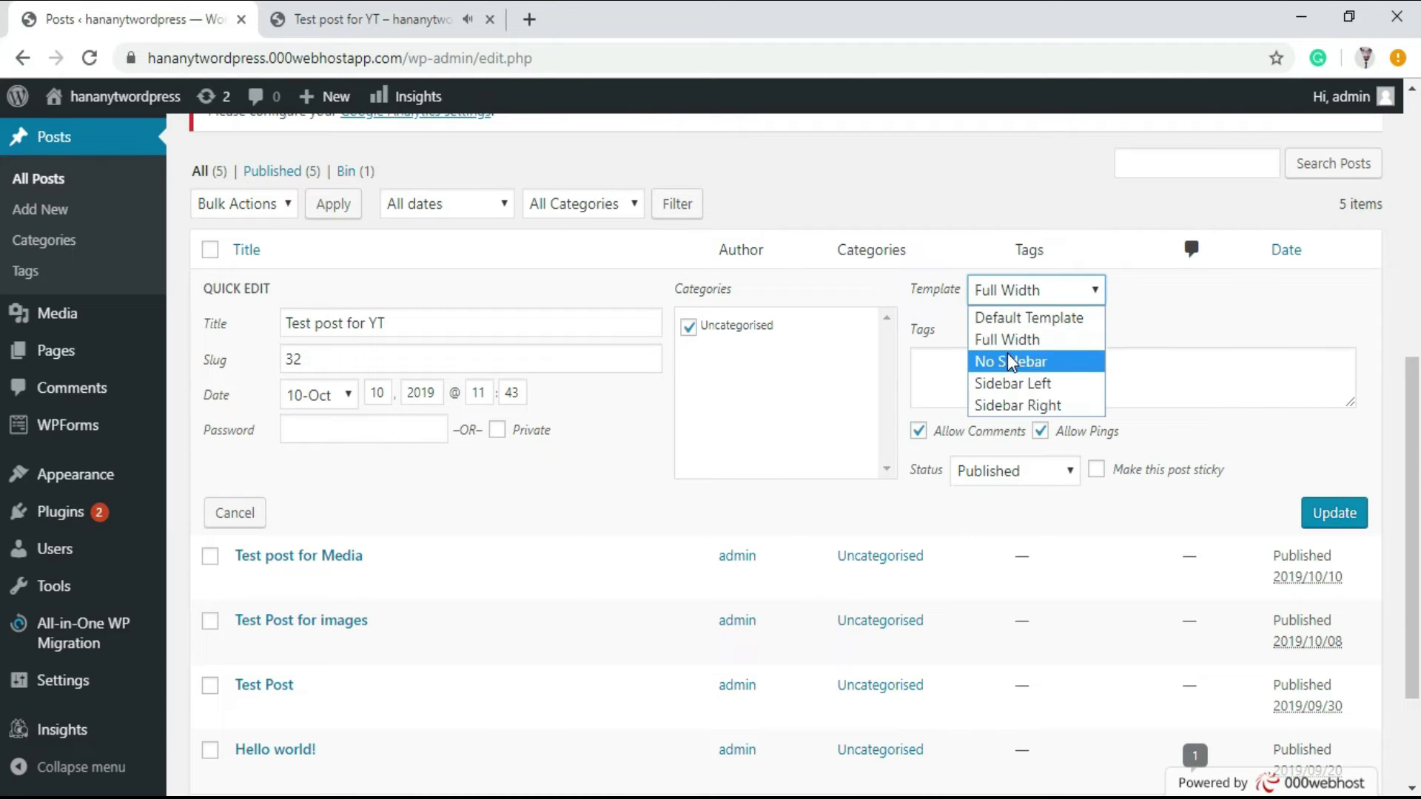
{"action": "left_click", "coordinate": [1067, 318]}
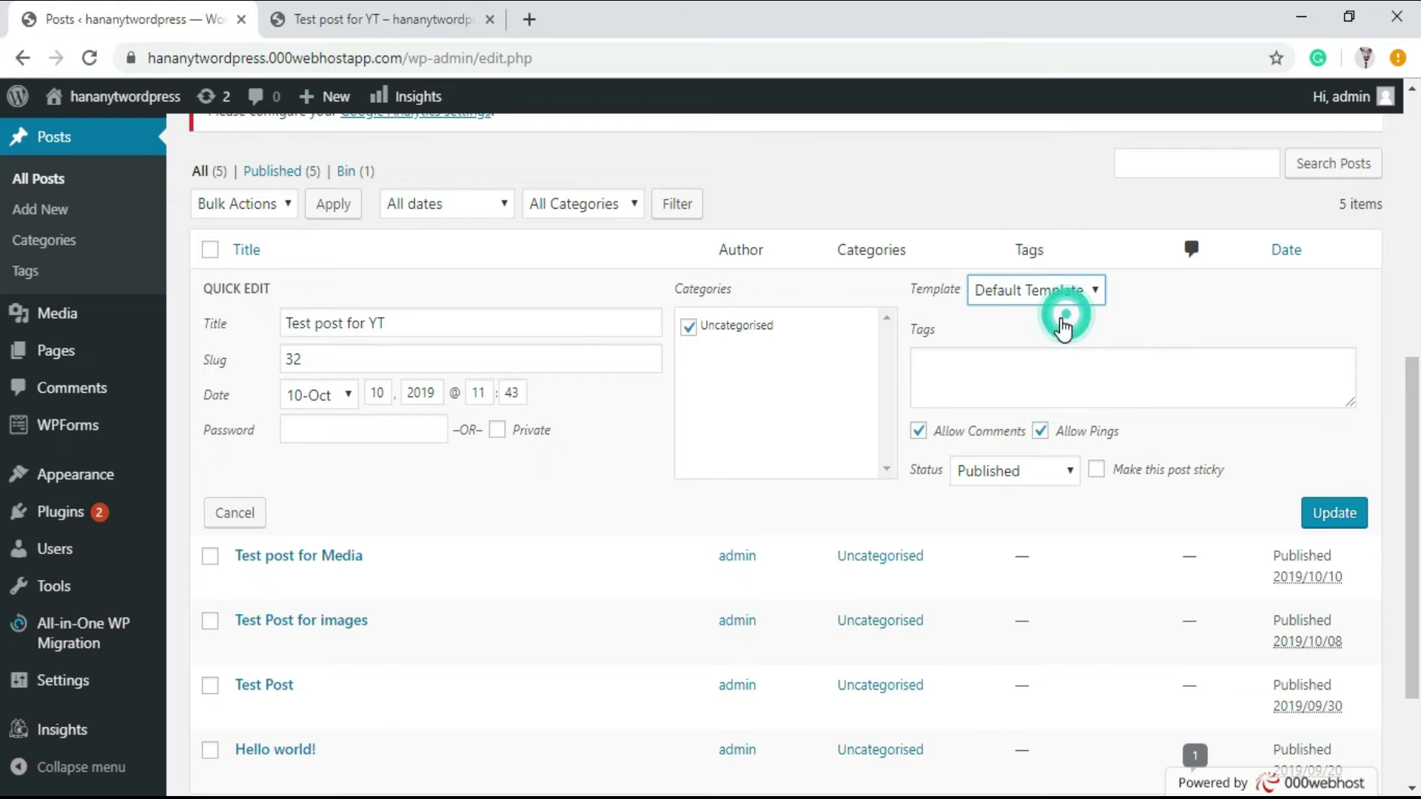
{"action": "left_click", "coordinate": [1346, 513]}
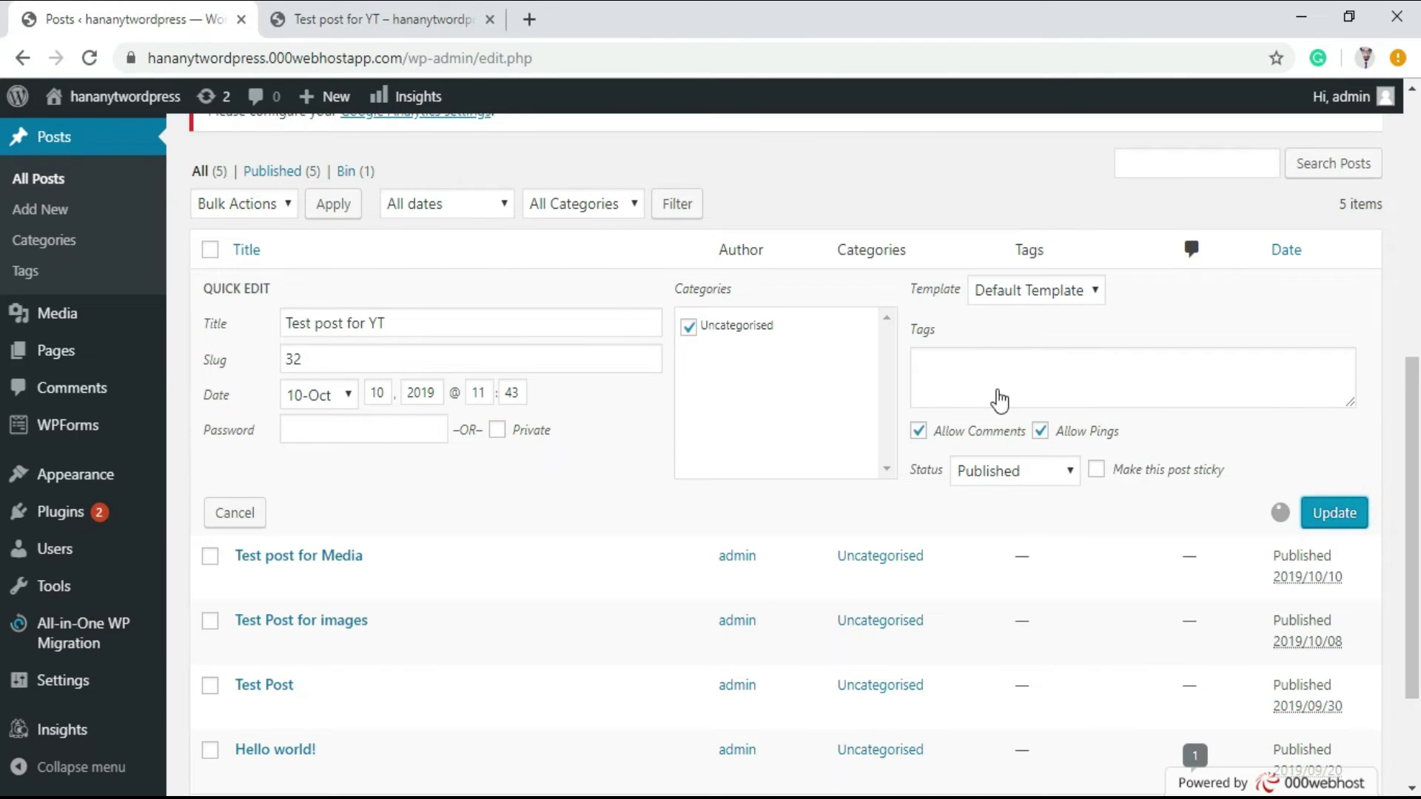
{"action": "left_click", "coordinate": [366, 19]}
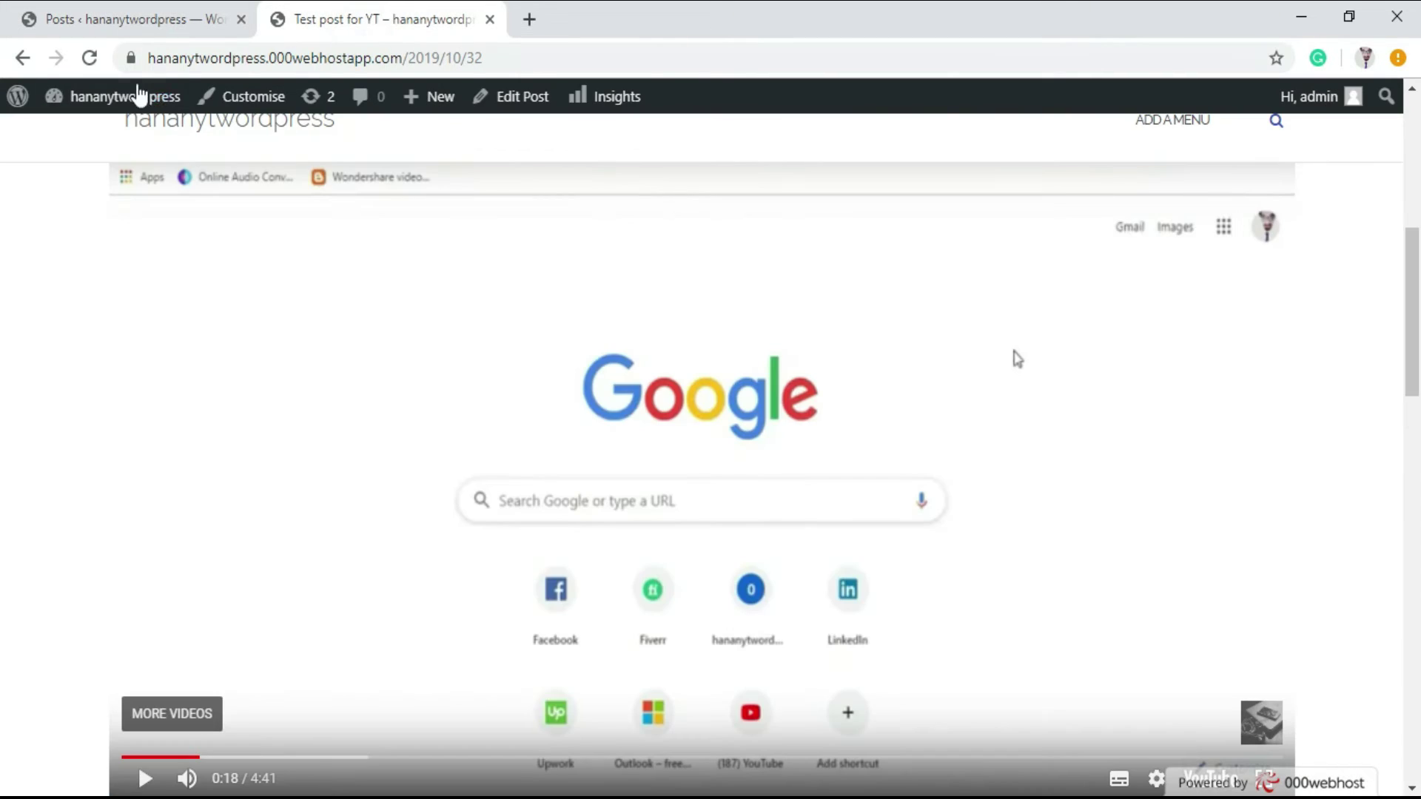
{"action": "left_click", "coordinate": [89, 58]}
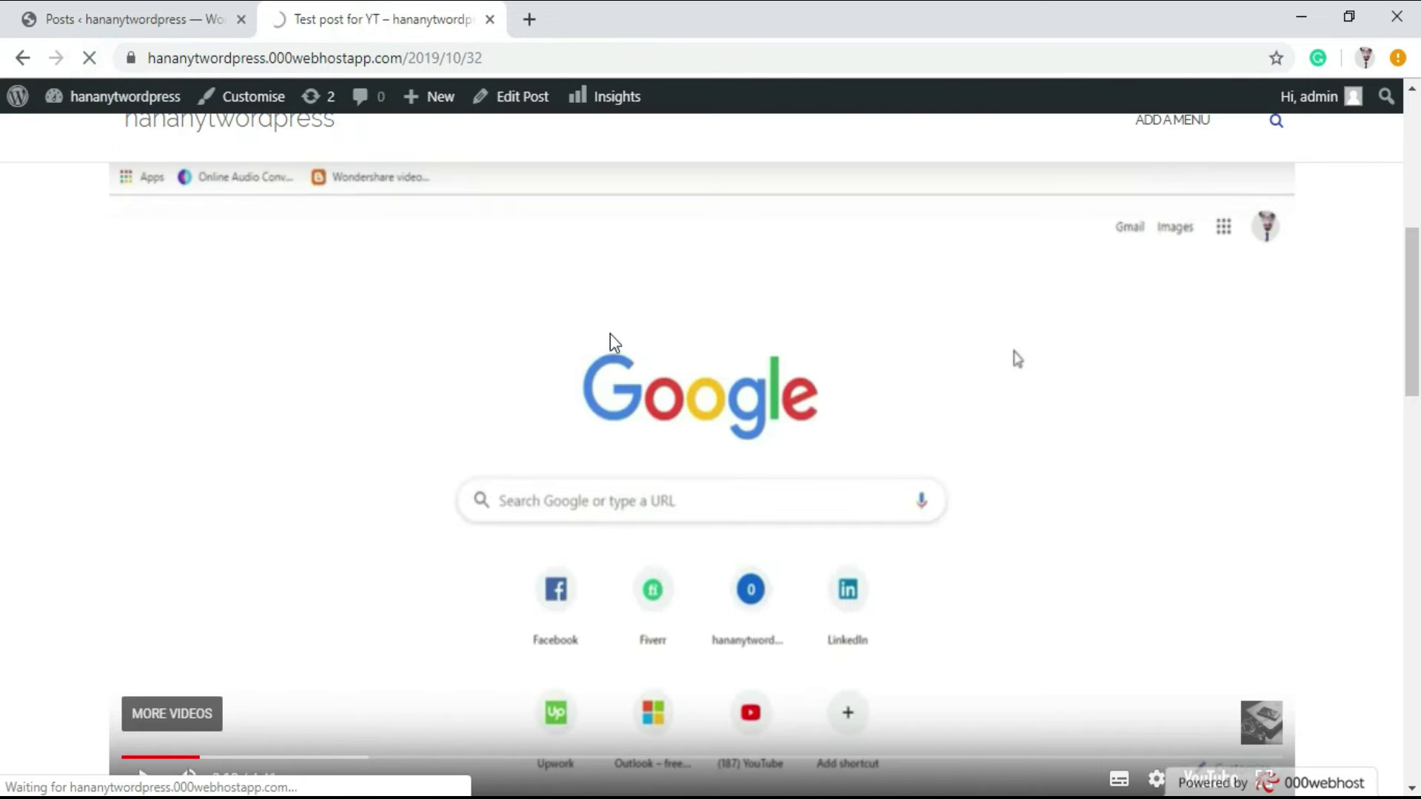
{"action": "left_click", "coordinate": [1017, 359]}
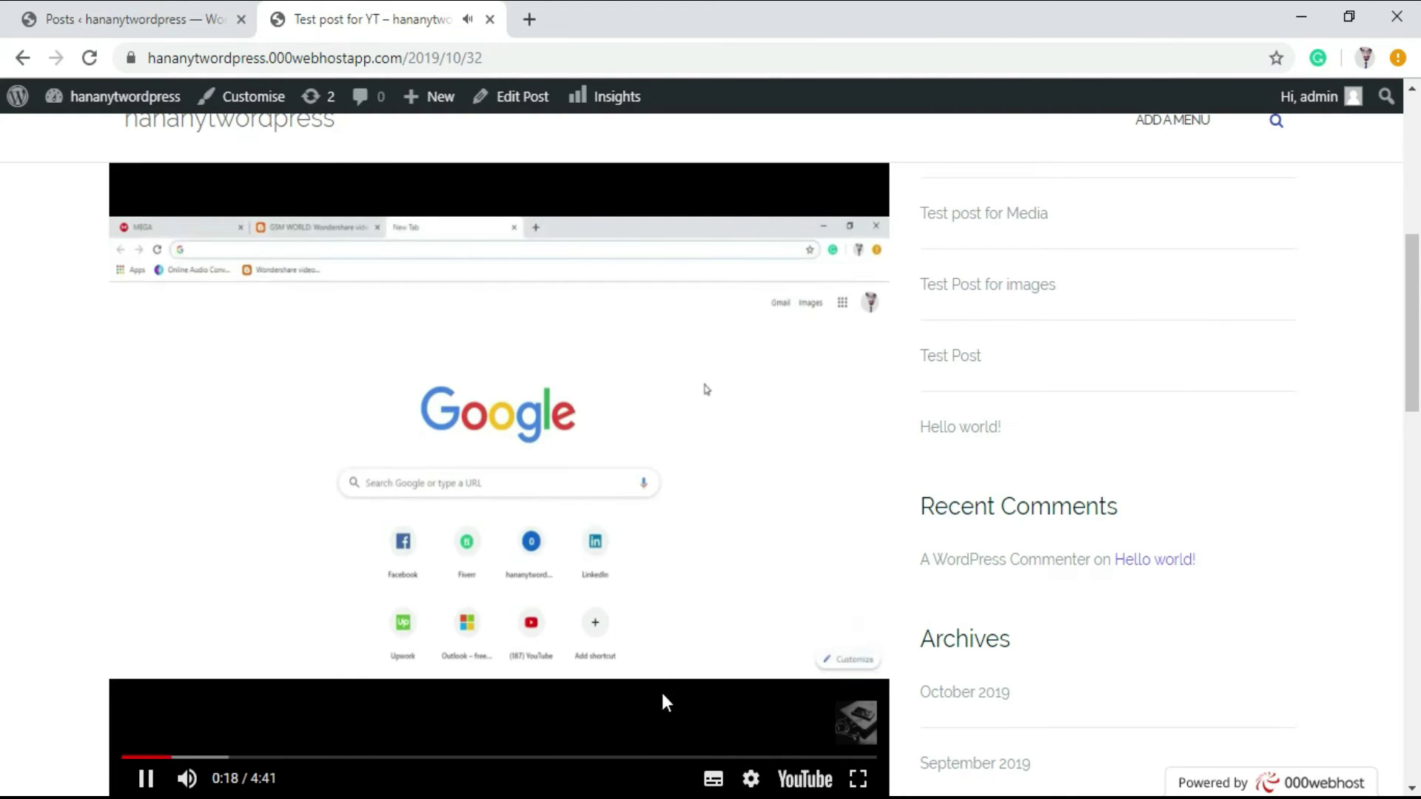
{"action": "left_click", "coordinate": [361, 175]}
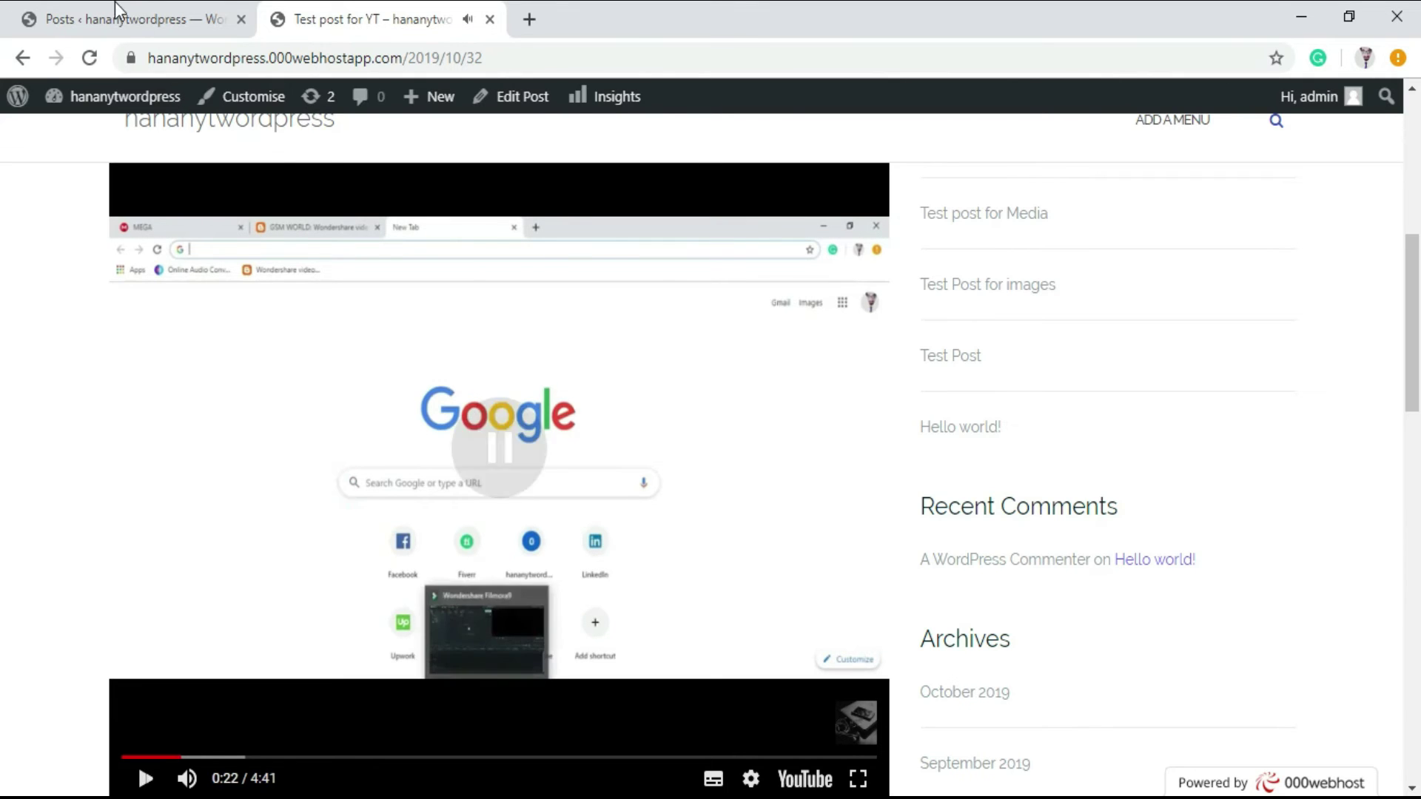
{"action": "left_click", "coordinate": [116, 10]}
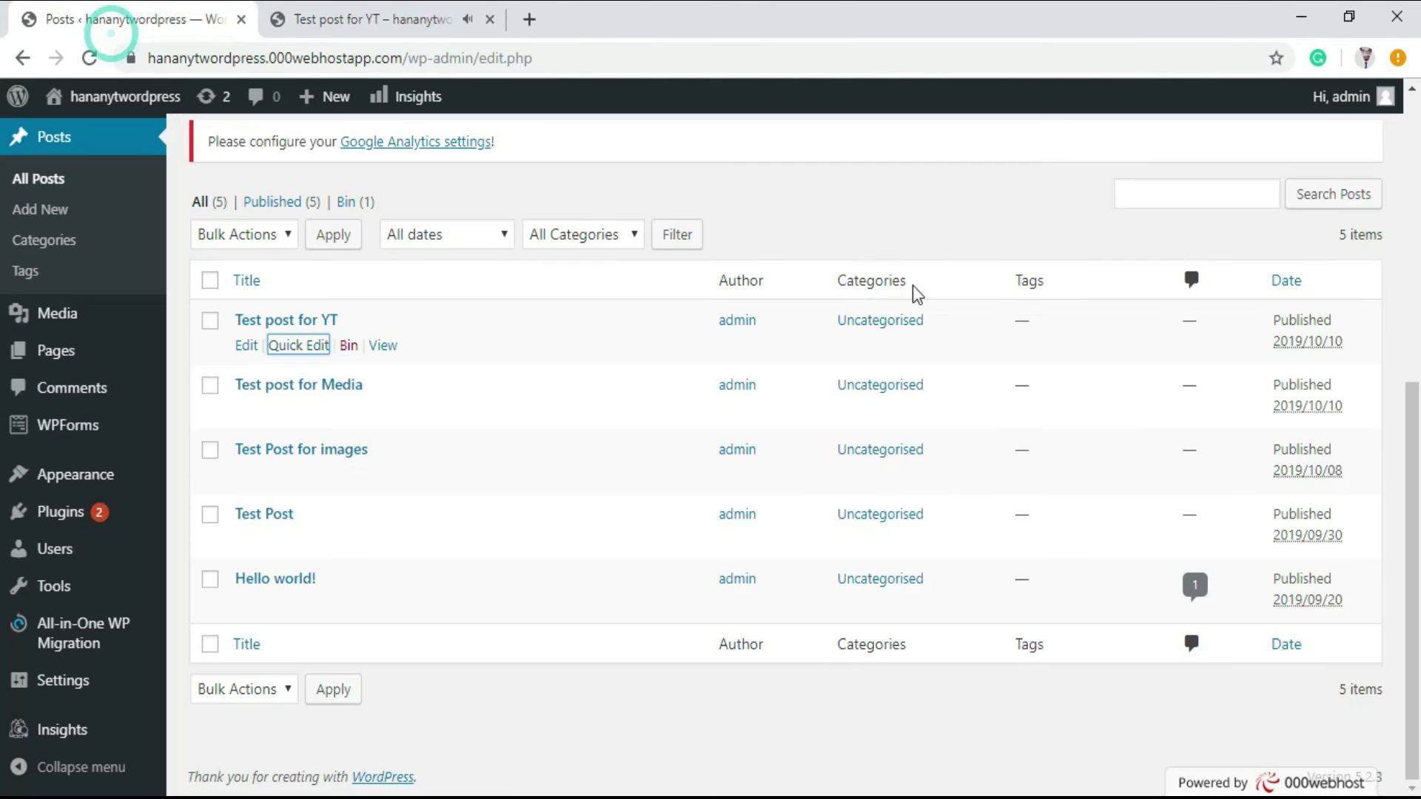
Quick Edit 'Test post for YT' again, set Template to Full Width, and update.
{"action": "left_click", "coordinate": [280, 348]}
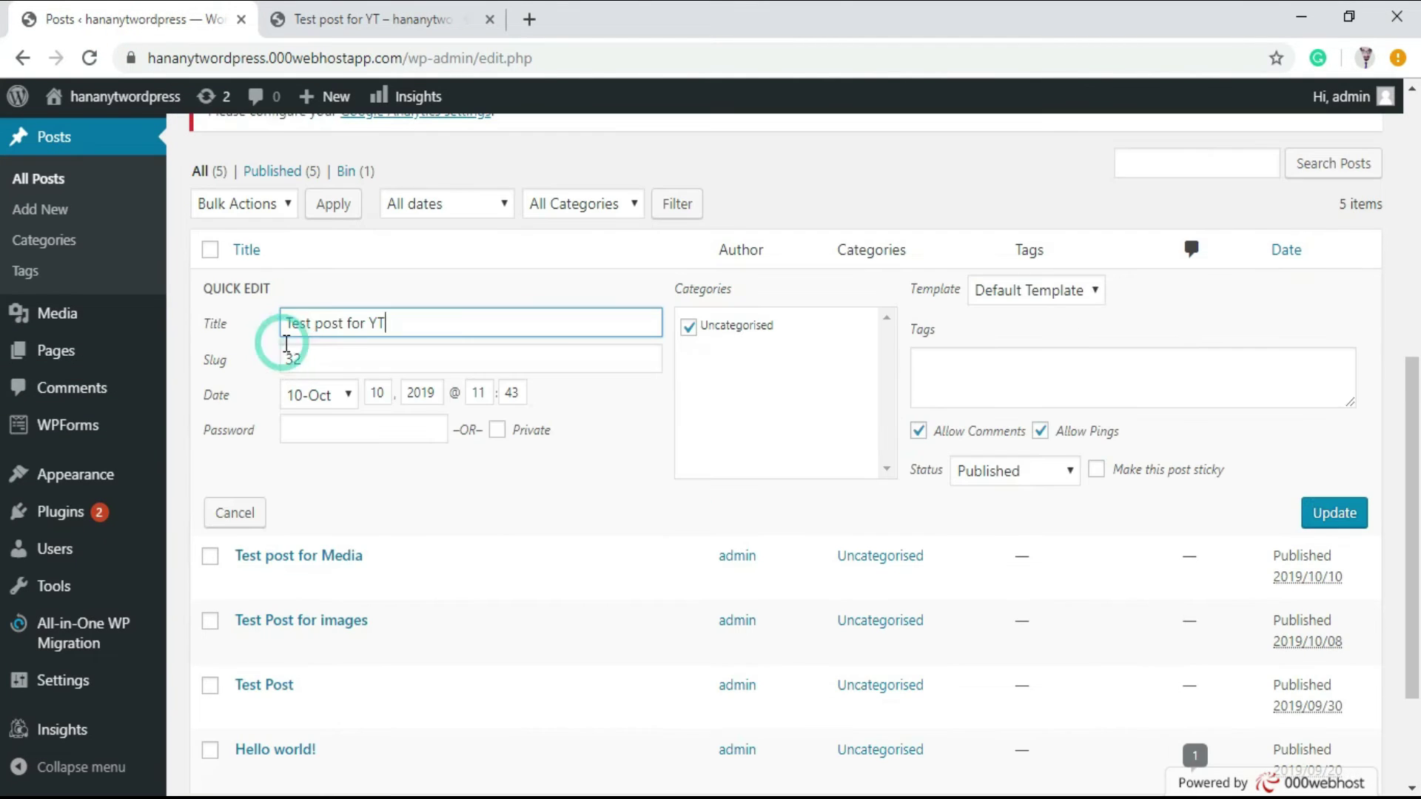
{"action": "left_click", "coordinate": [1058, 294]}
{"action": "left_click", "coordinate": [1029, 342]}
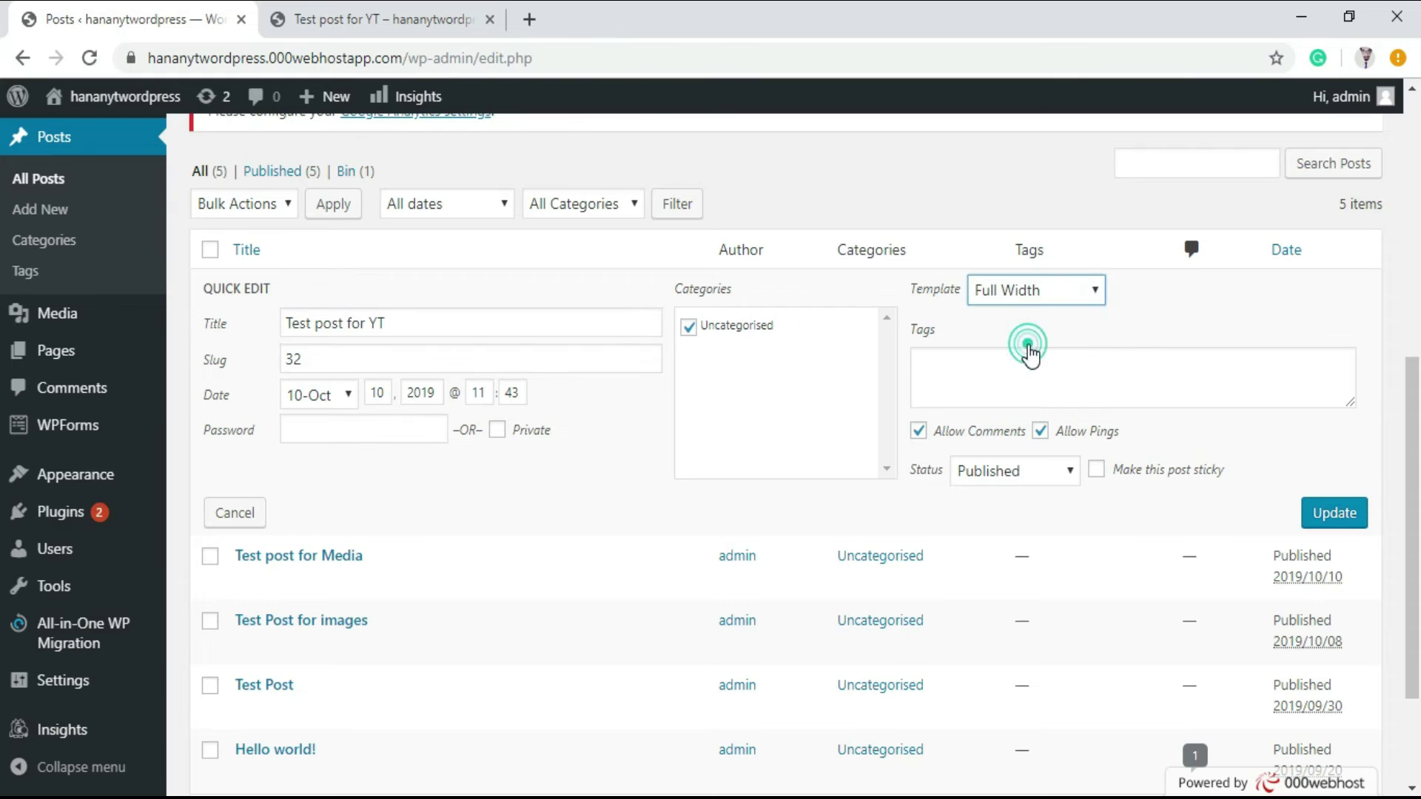
{"action": "left_click", "coordinate": [1332, 513]}
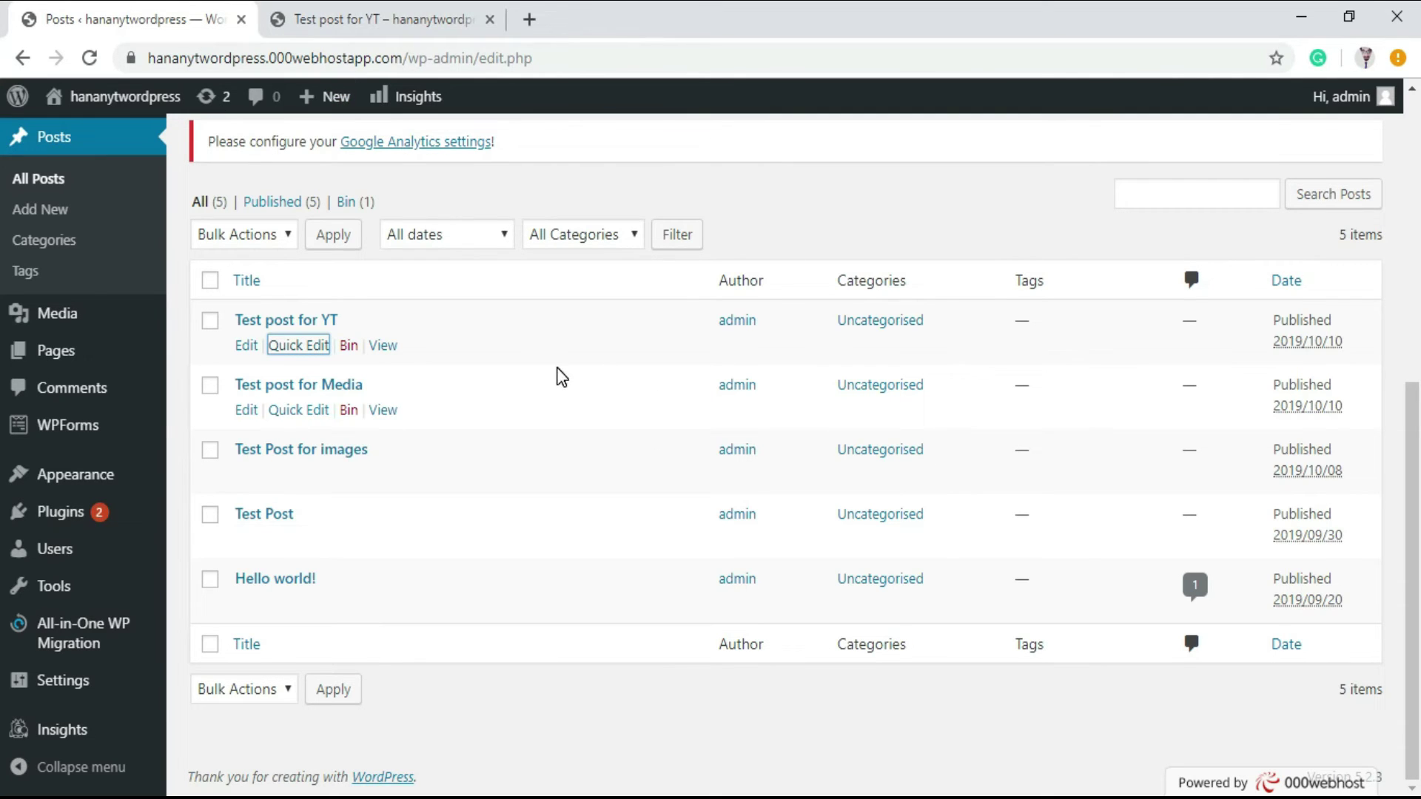
{"action": "mouse_move", "coordinate": [301, 449]}
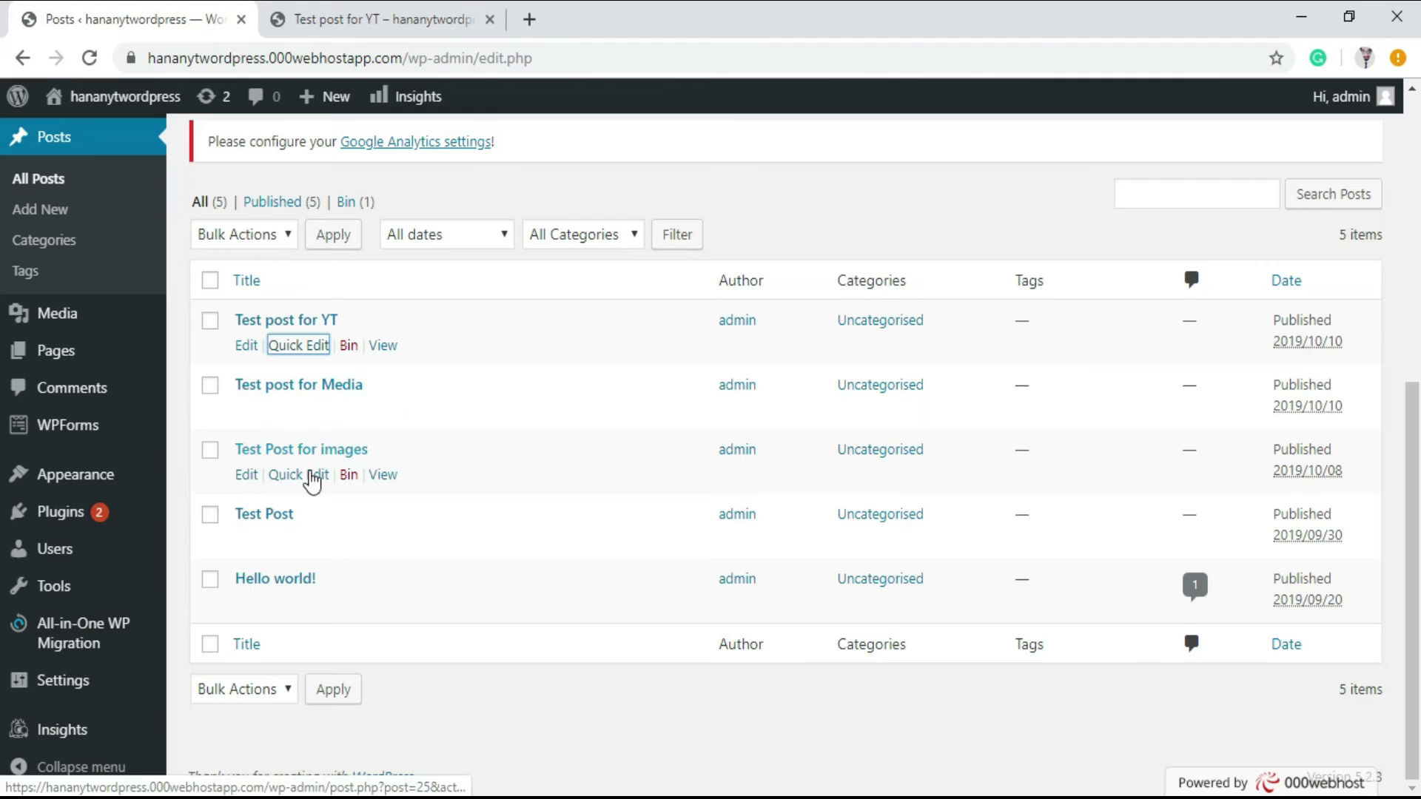
{"action": "left_click", "coordinate": [310, 475]}
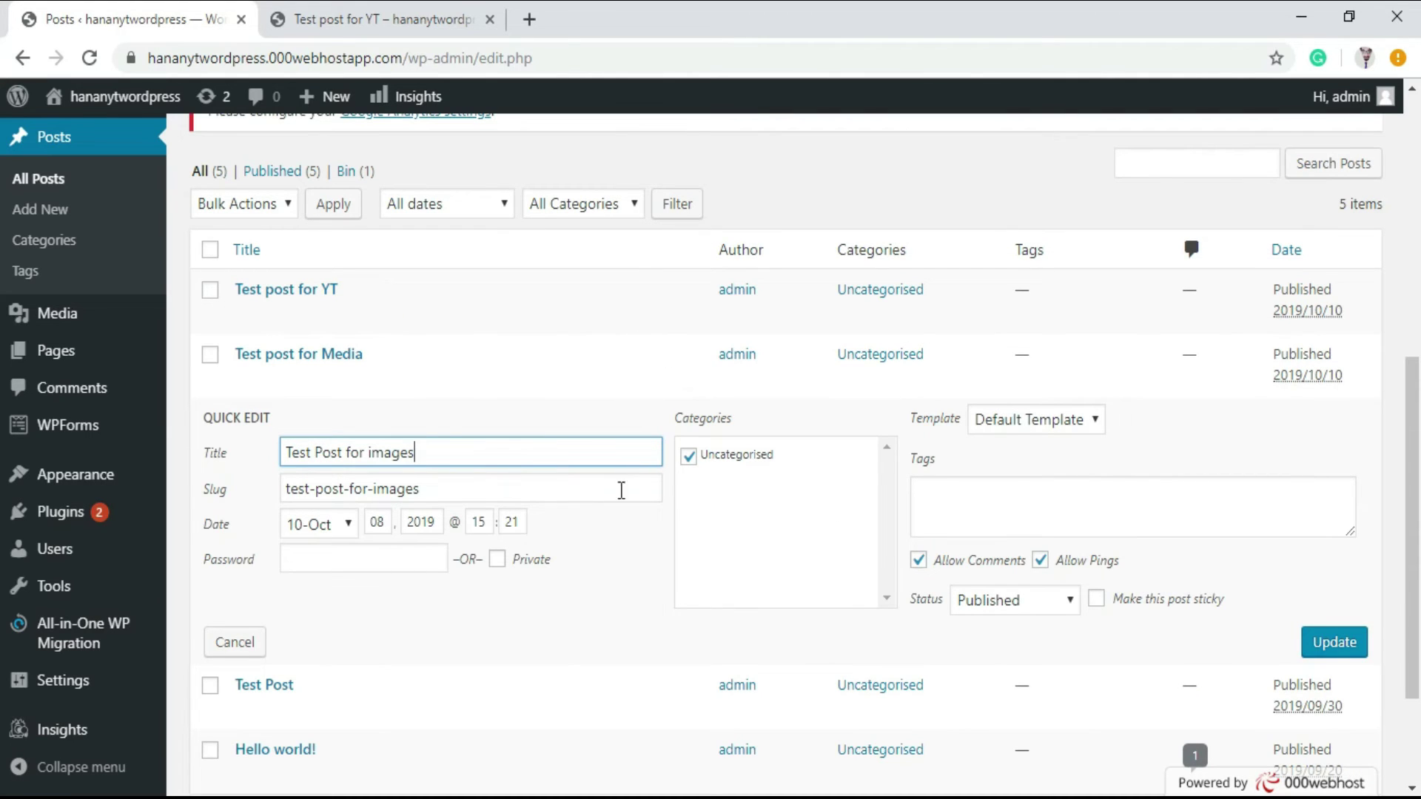
{"action": "left_click", "coordinate": [1049, 427]}
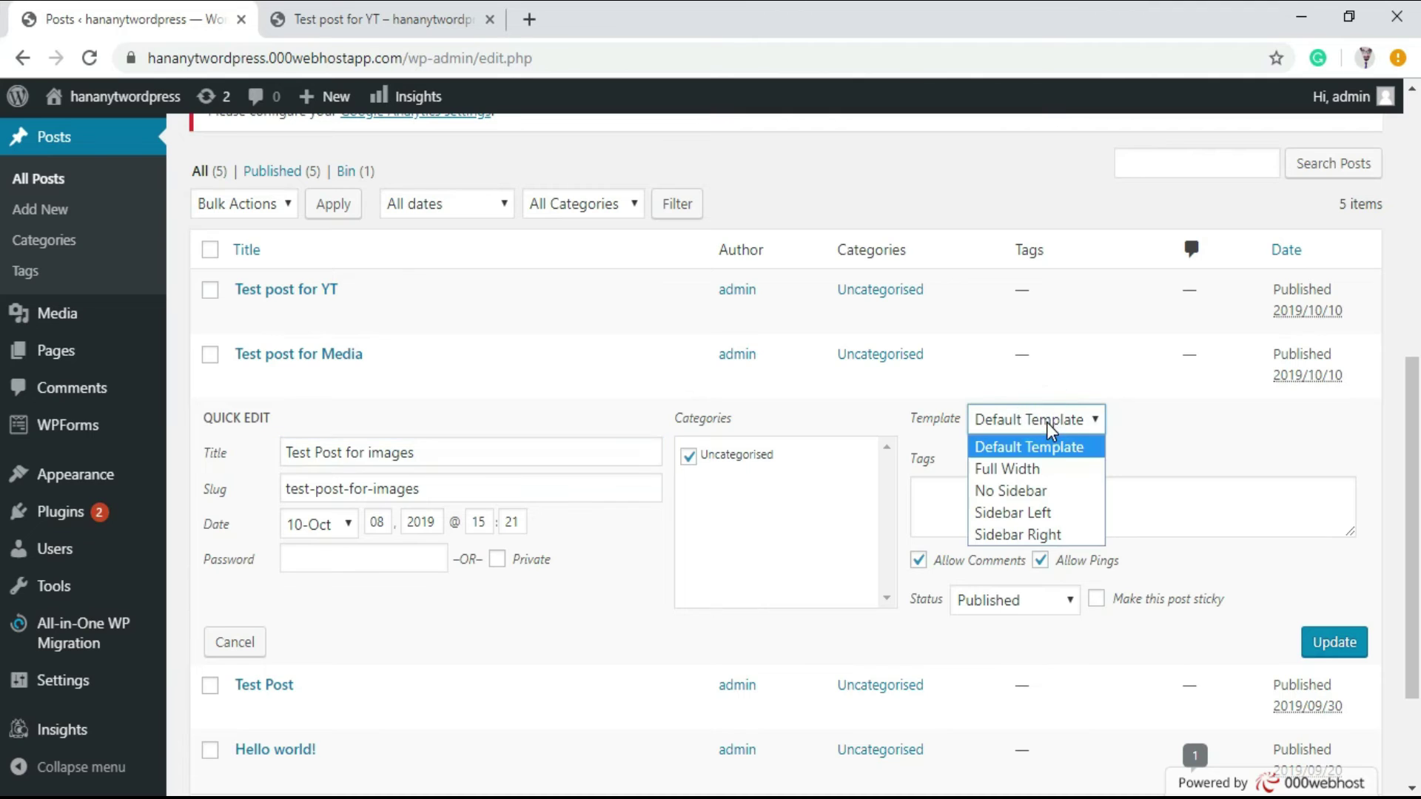
{"action": "left_click", "coordinate": [1211, 460]}
{"action": "left_click", "coordinate": [1232, 494]}
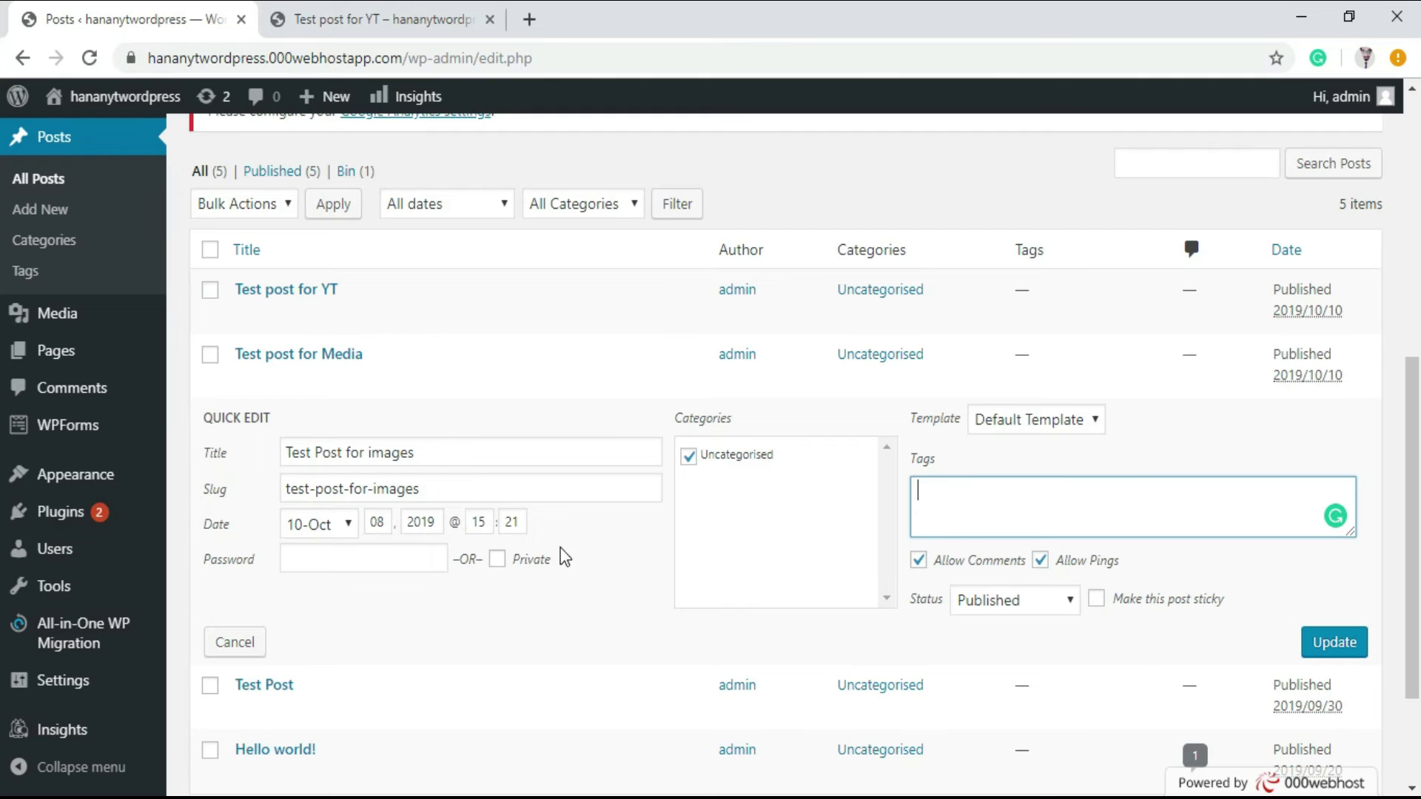
{"action": "scroll", "coordinate": [562, 559], "scroll_direction": "down", "scroll_amount": 3}
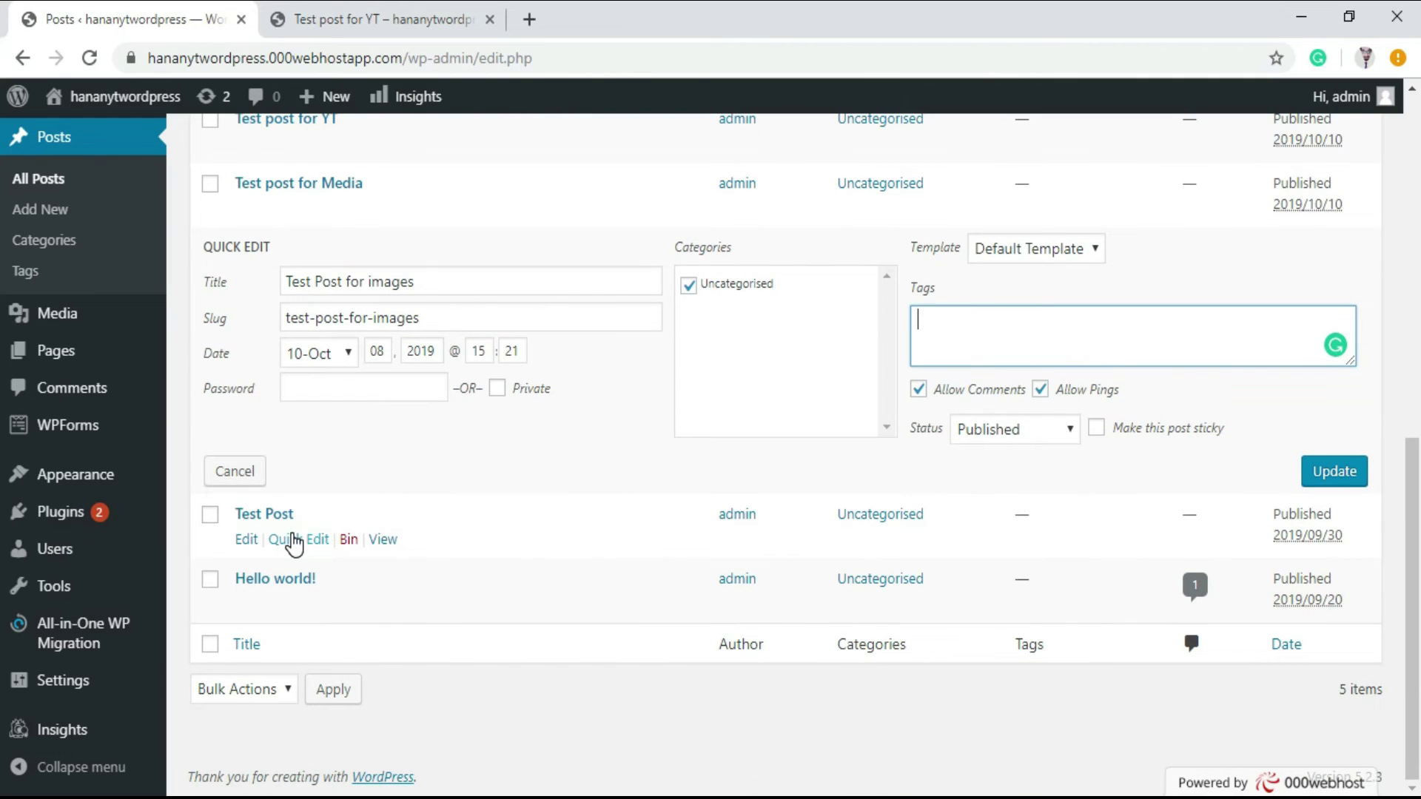
{"action": "left_click", "coordinate": [286, 540]}
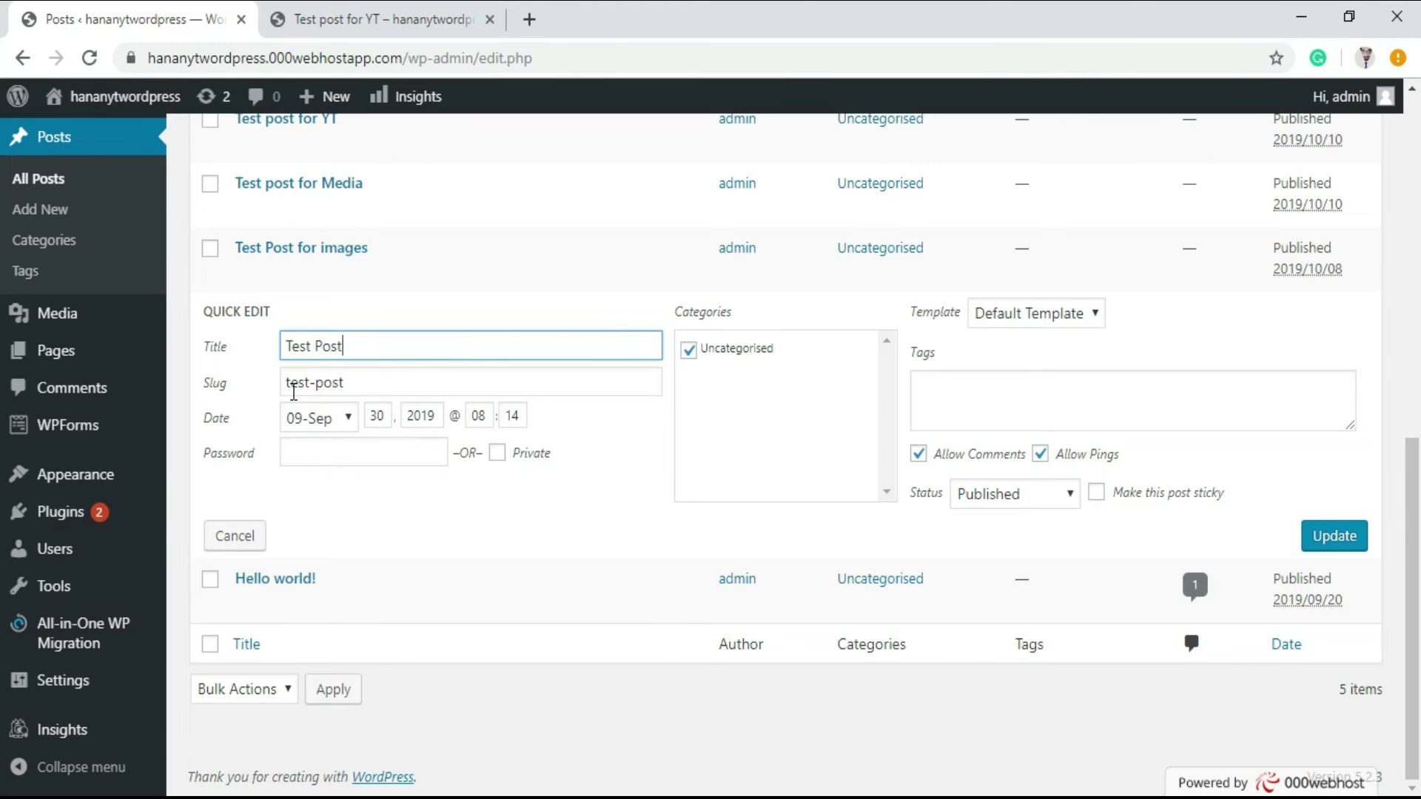
{"action": "left_click", "coordinate": [234, 536]}
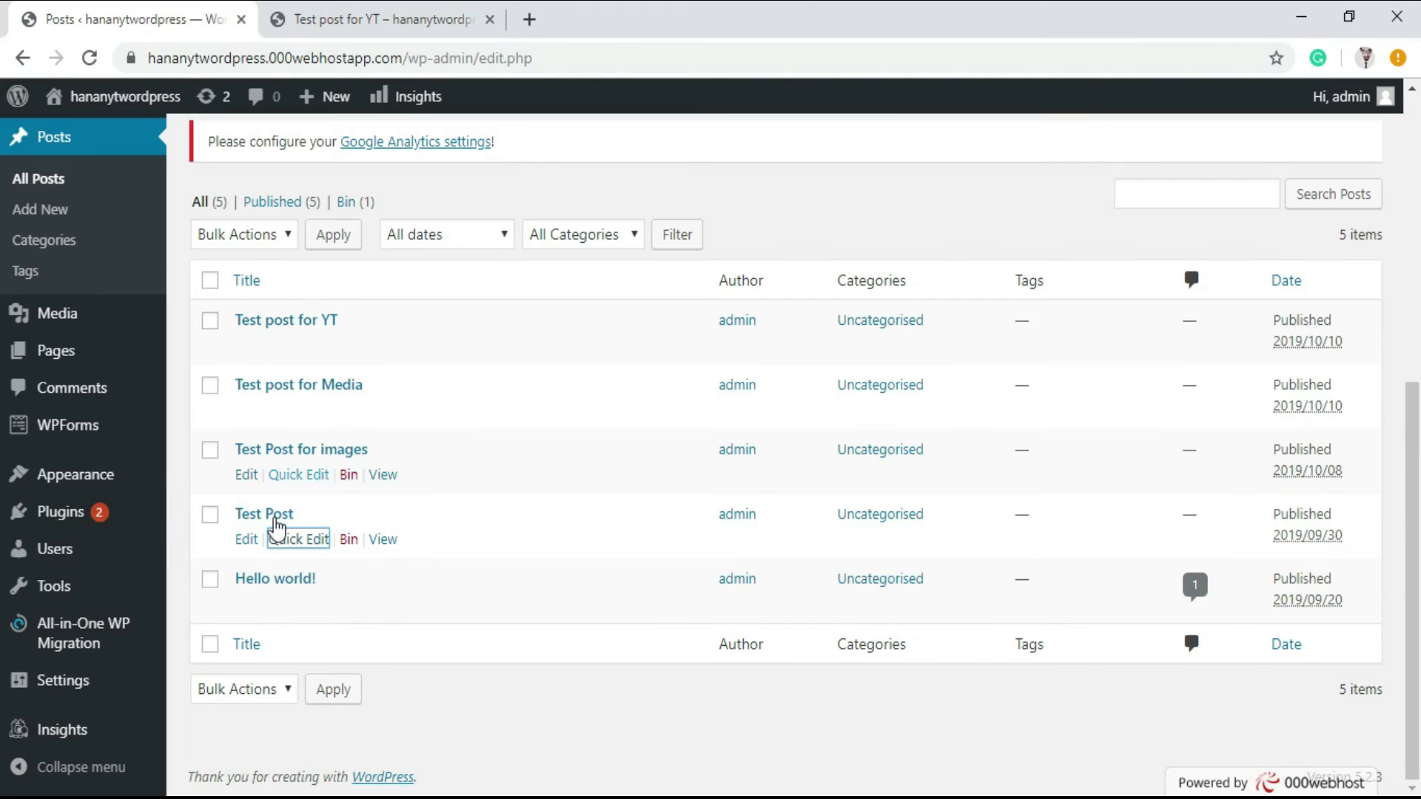
Open 'Test Post' in the full editor, dismiss the Hostinger banner, and enter its HTML content.
{"action": "left_click", "coordinate": [250, 540]}
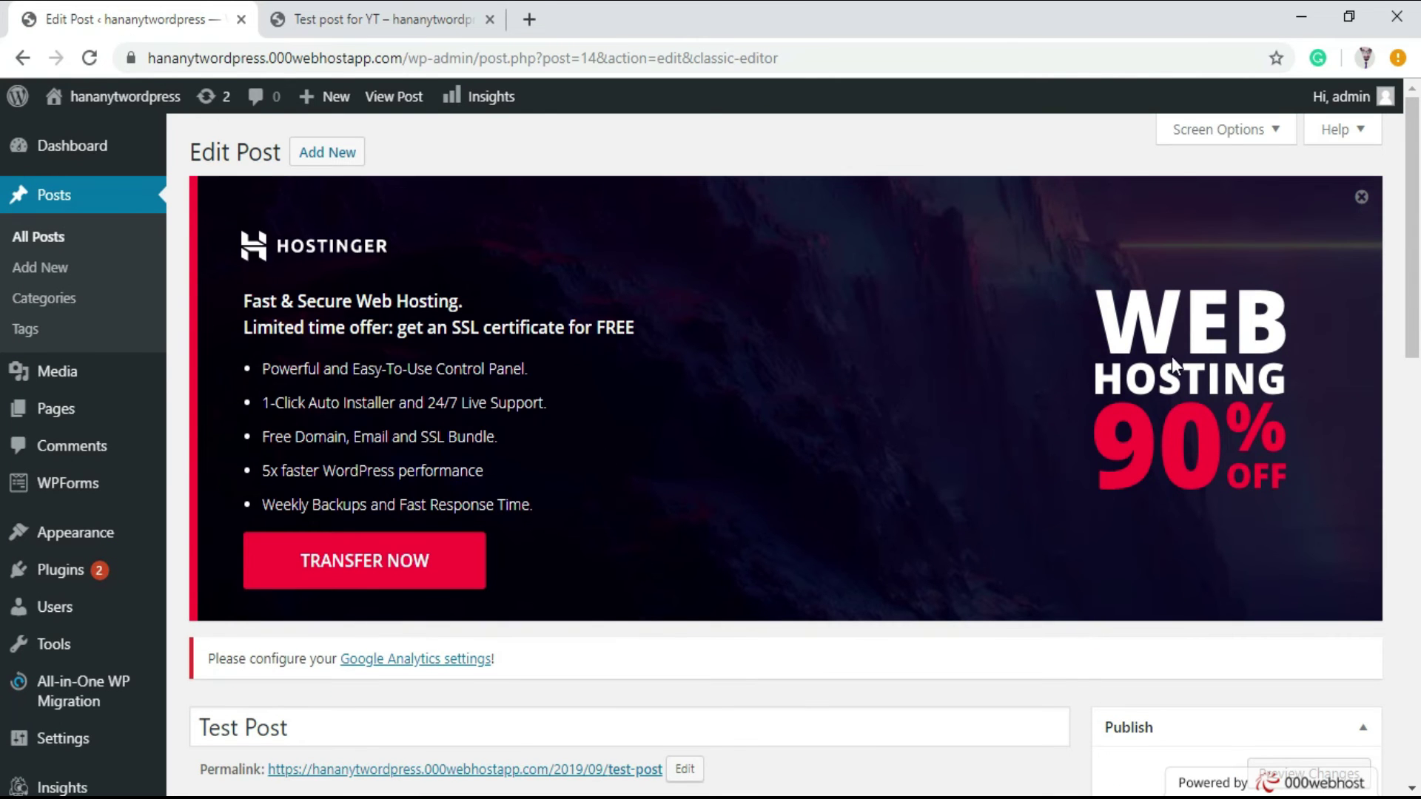
{"action": "left_click", "coordinate": [1362, 198]}
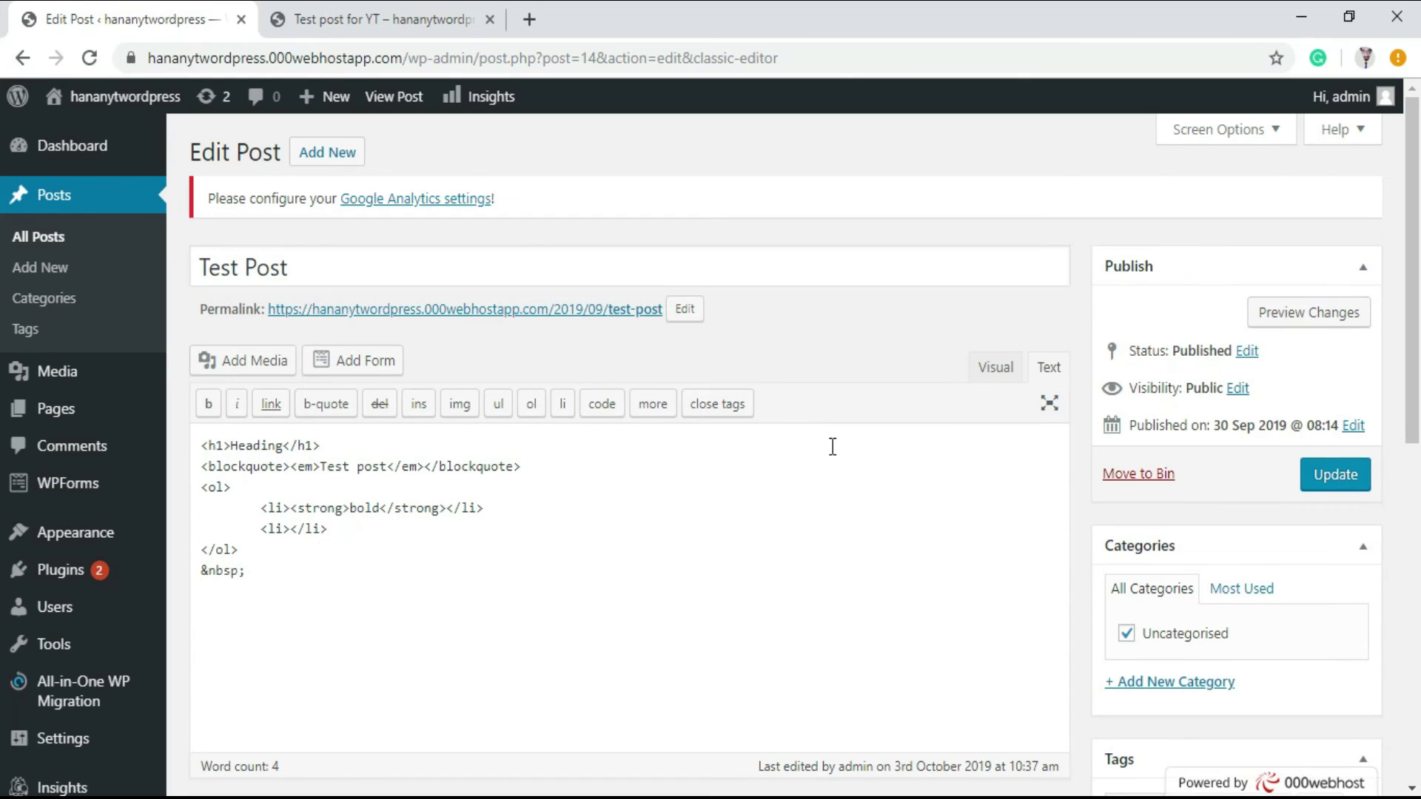
{"action": "left_click", "coordinate": [715, 551]}
Inspect the trailing &nbsp; line and first list item markup unchanged, then return to Posts.
{"action": "left_click", "coordinate": [534, 593]}
{"action": "triple_click", "coordinate": [518, 574]}
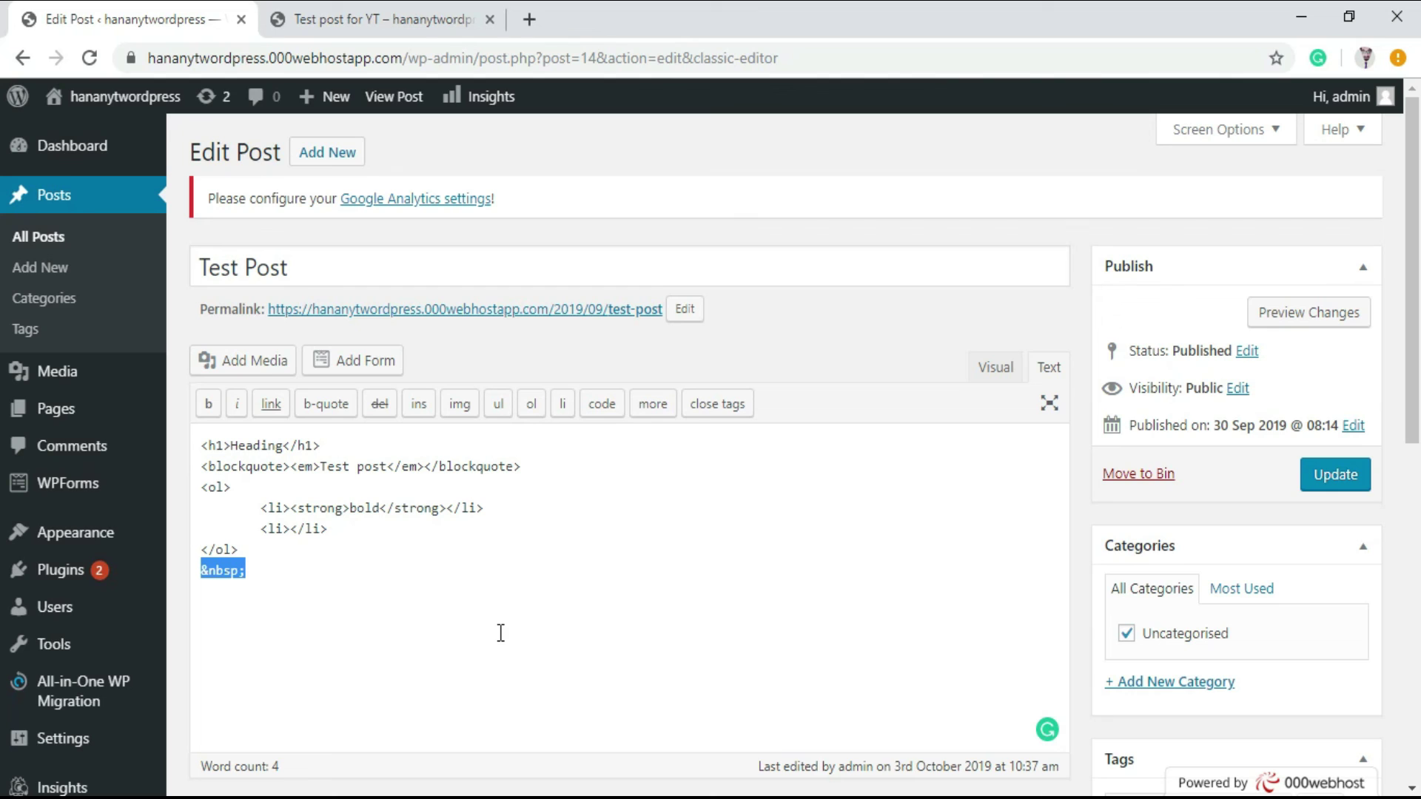
{"action": "left_click_drag", "start_coordinate": [408, 496], "coordinate": [398, 485]}
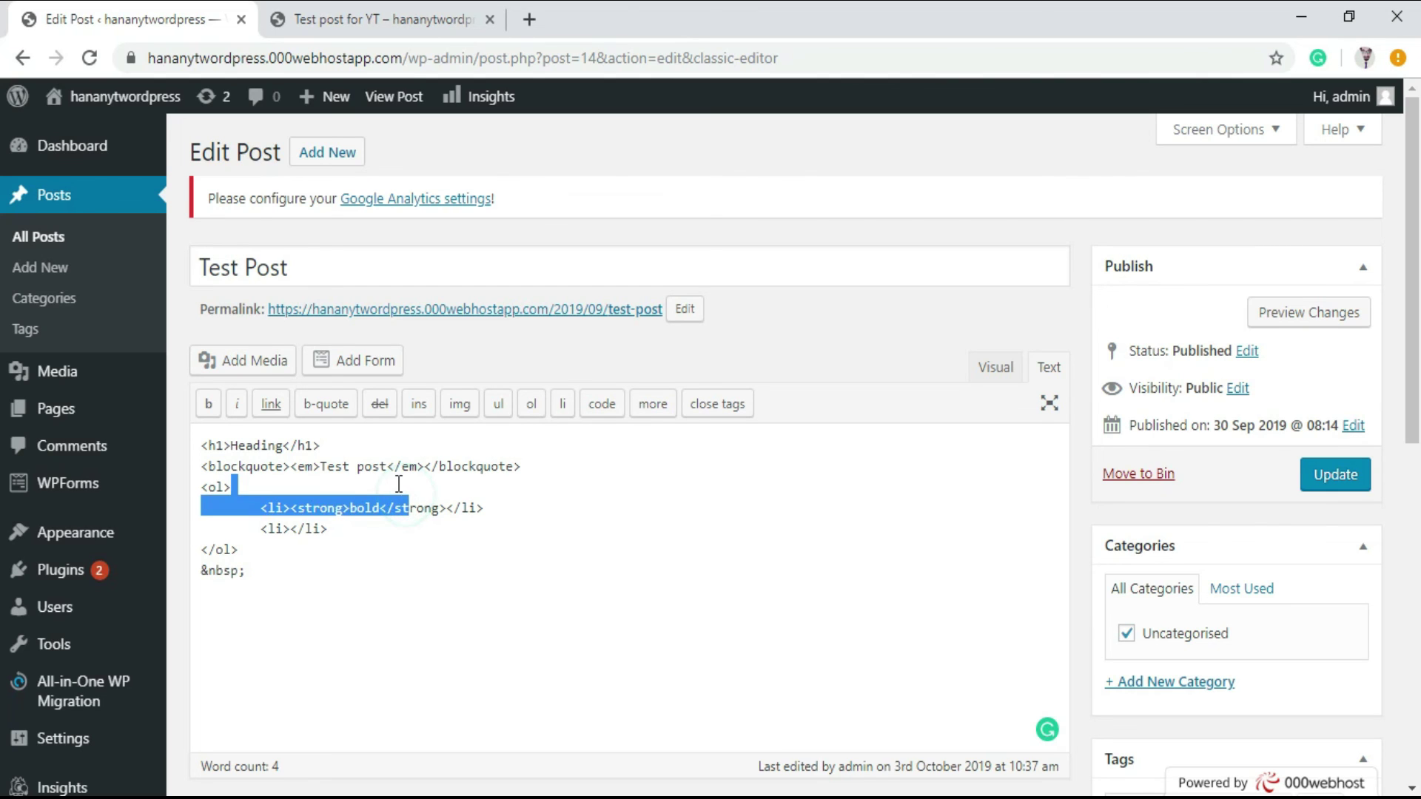
{"action": "left_click", "coordinate": [304, 452]}
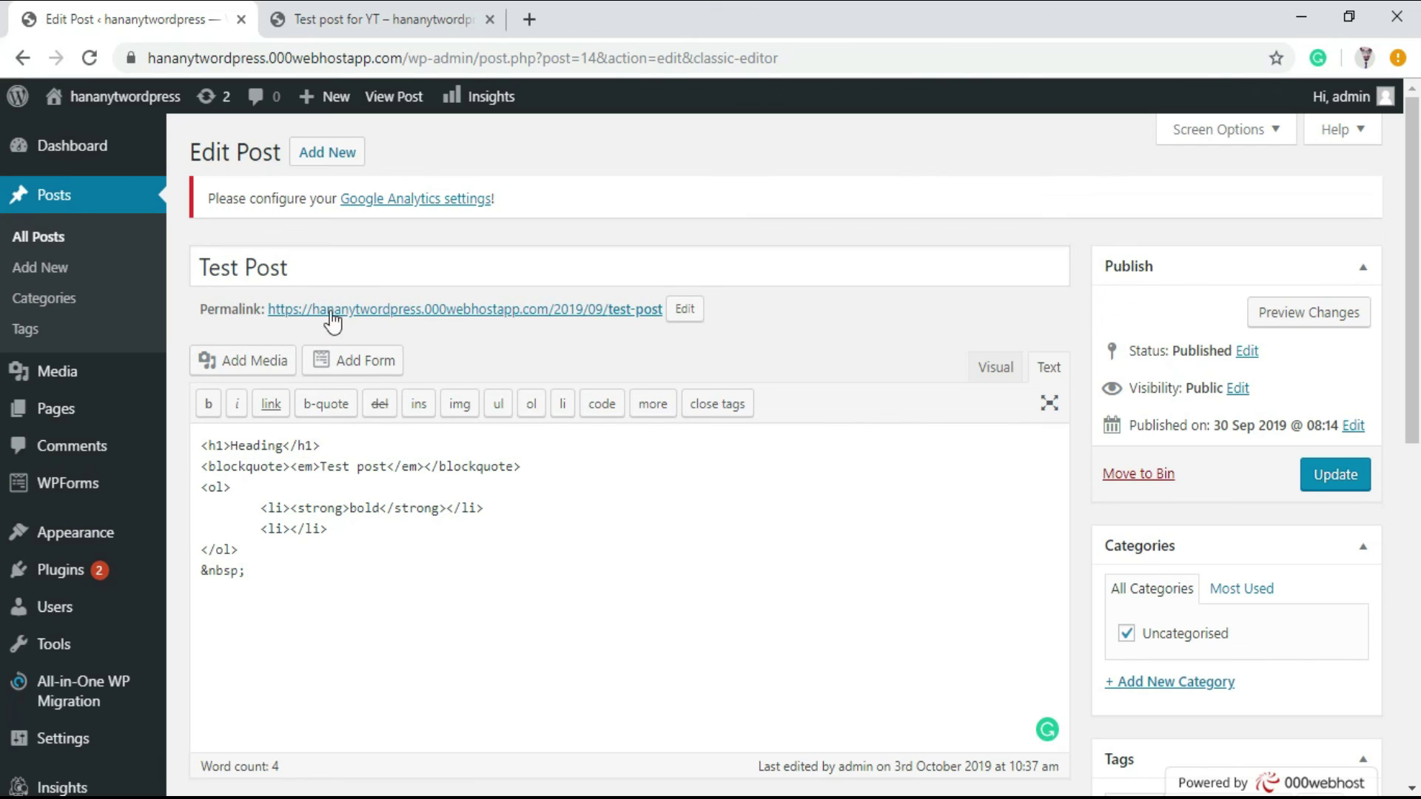
{"action": "left_click", "coordinate": [107, 188]}
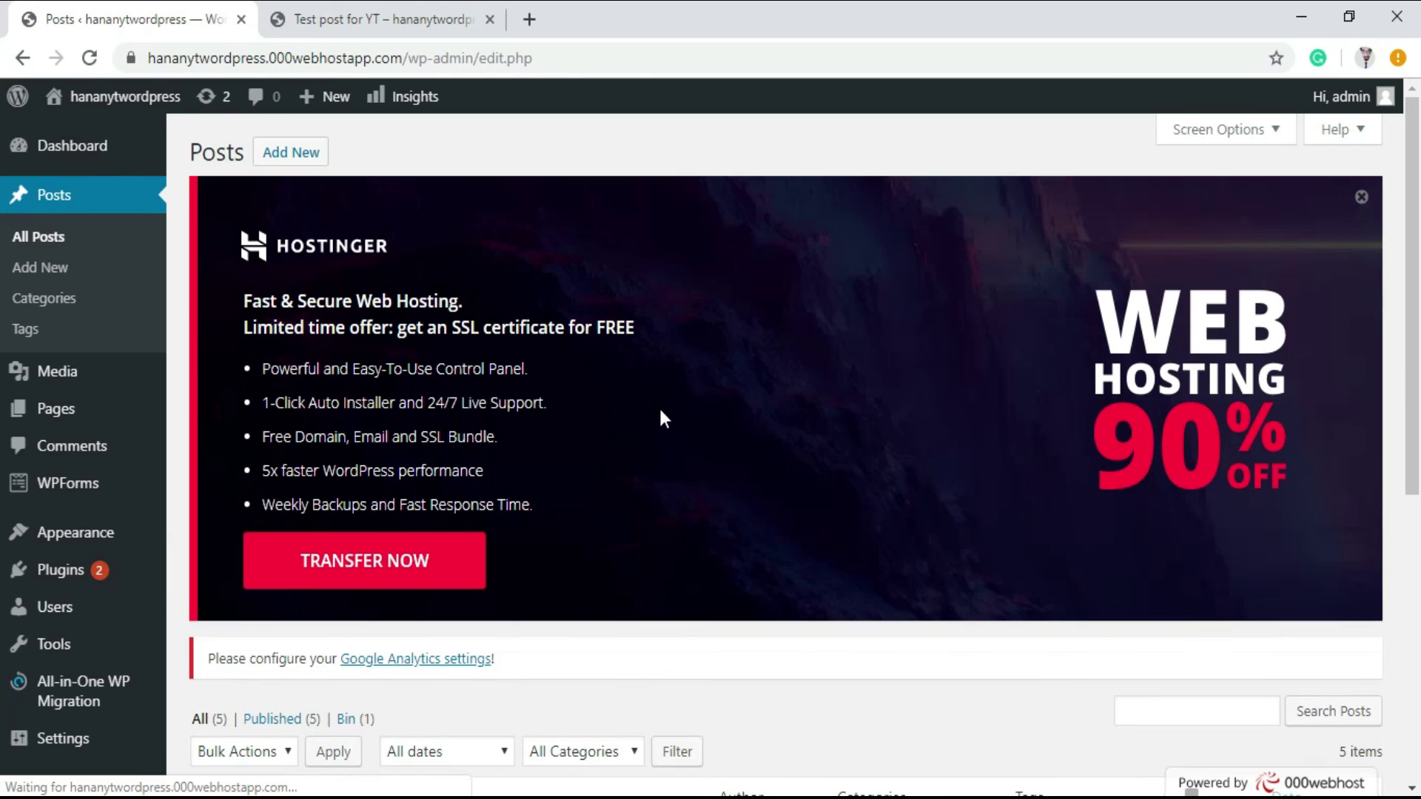
{"action": "scroll", "coordinate": [616, 474], "scroll_direction": "down", "scroll_amount": 1}
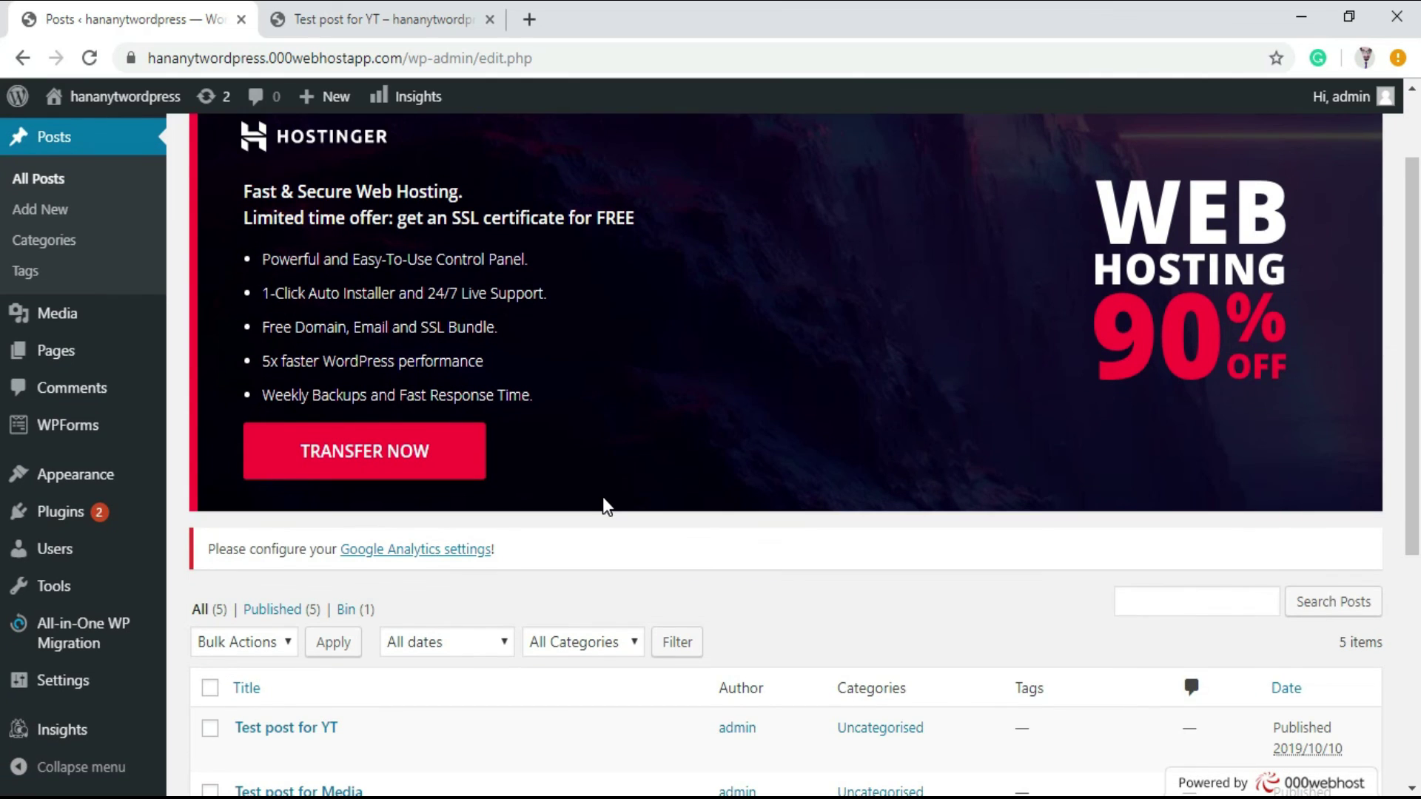